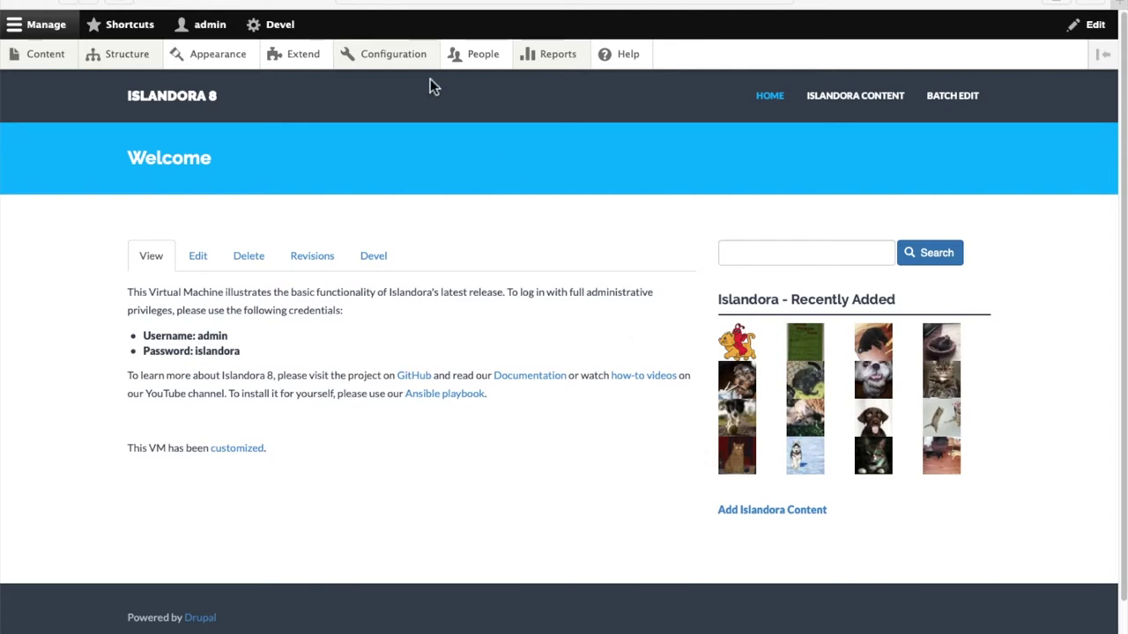
# - Open the single item export page of the site's configuration synchronization settings
pyautogui.click(378, 55)
pyautogui.click(378, 63)
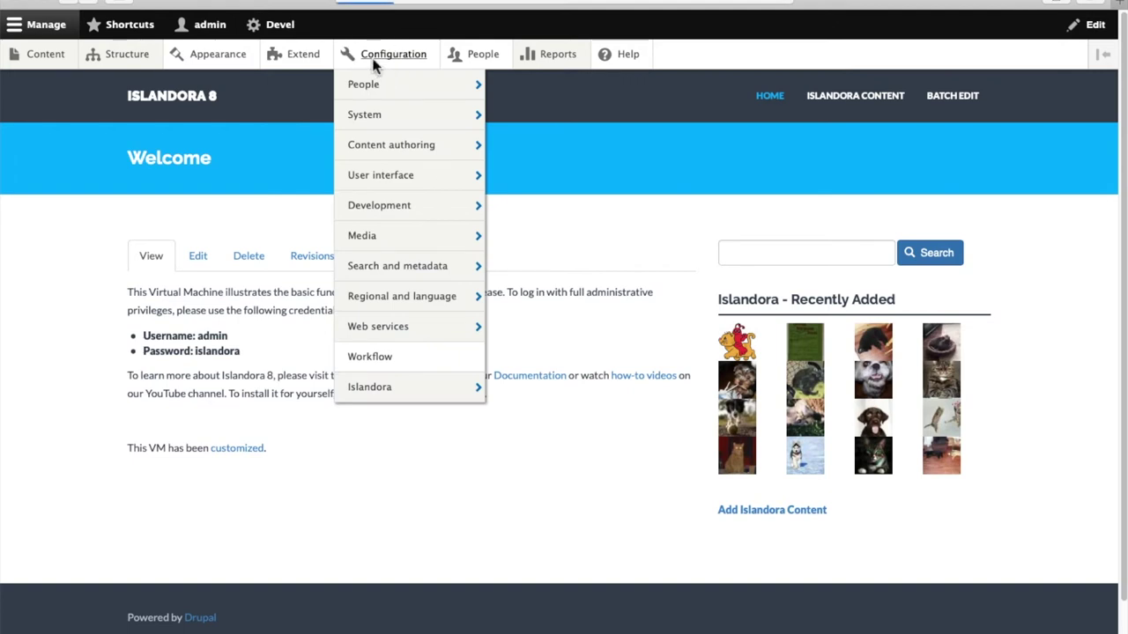
pyautogui.scroll(-3, 217, 358)
pyautogui.scroll(-5, 217, 358)
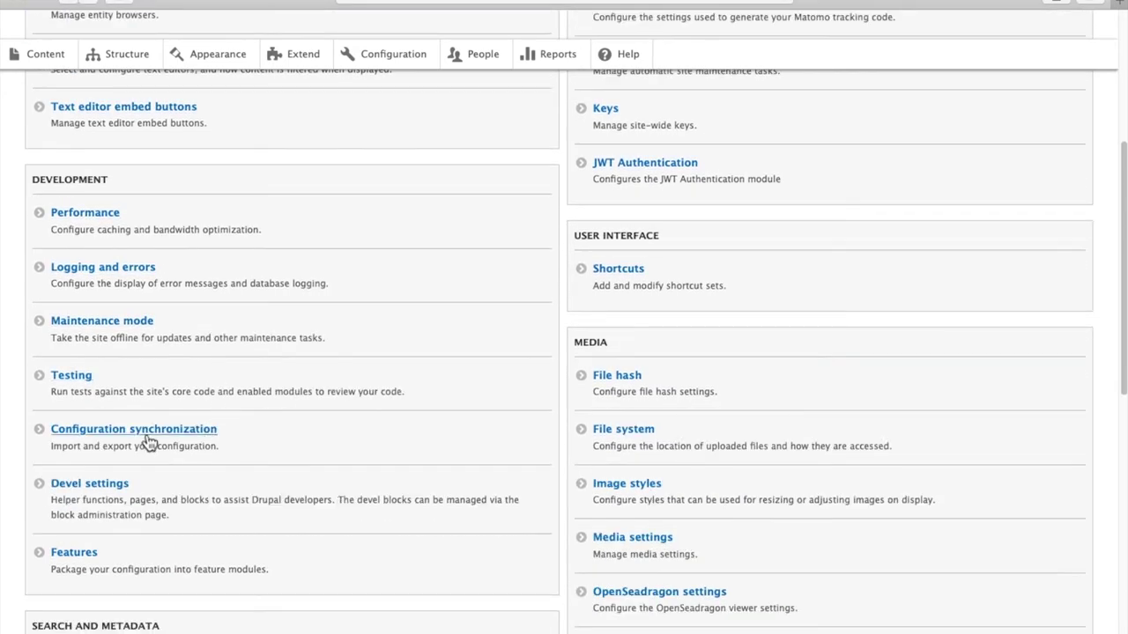
pyautogui.click(74, 436)
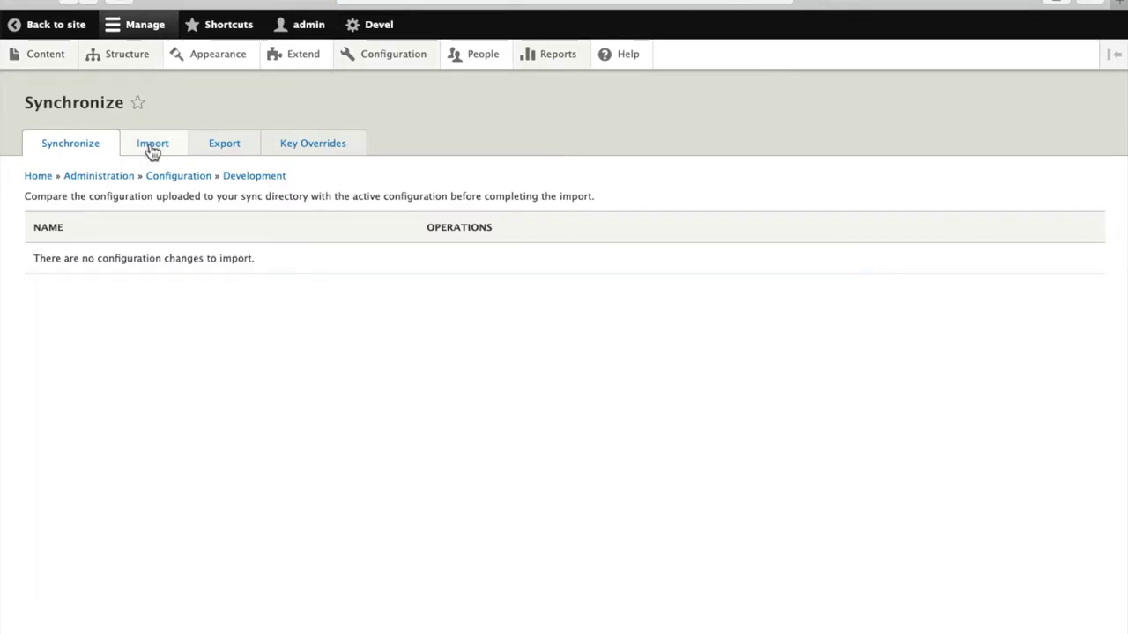
pyautogui.click(233, 154)
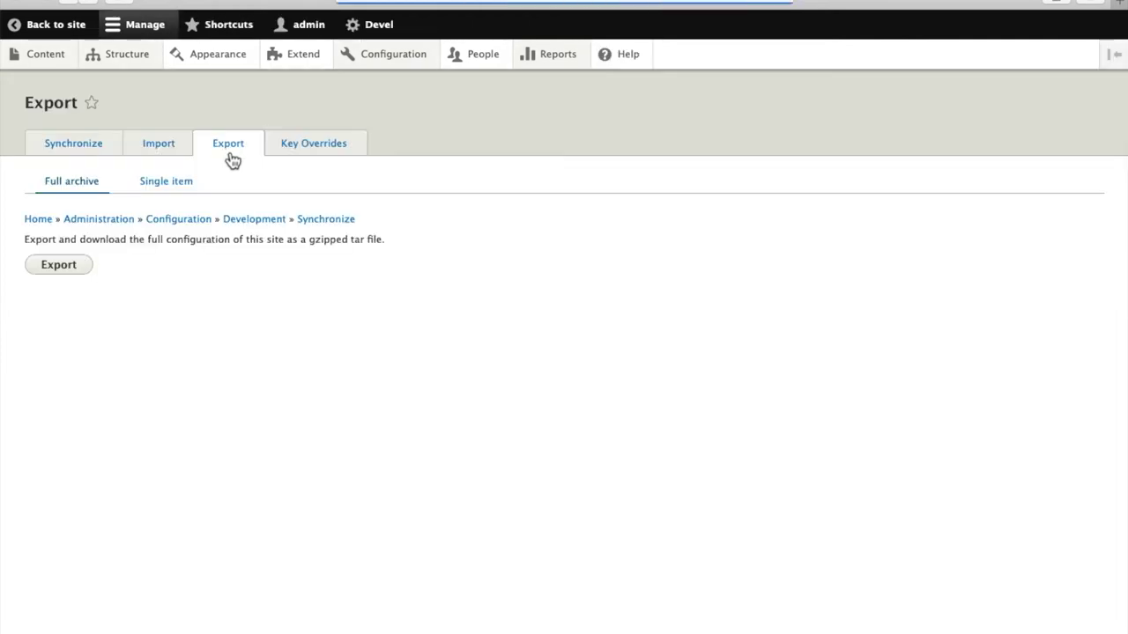
pyautogui.click(161, 185)
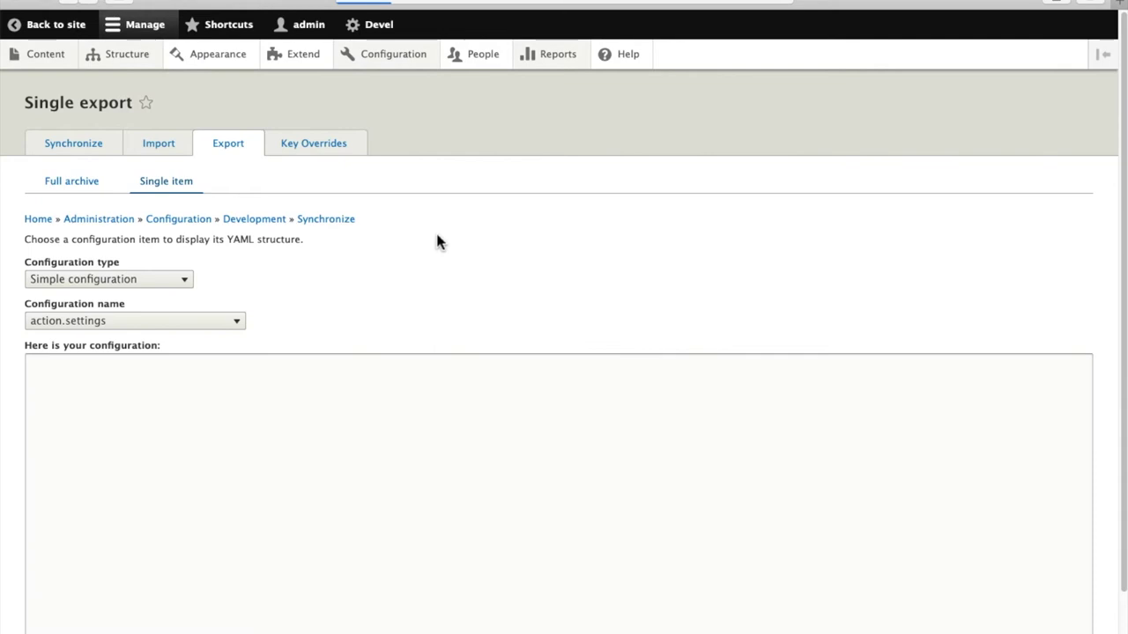
# - Display the export YAML for the Image style configuration named Mini (mini)
pyautogui.scroll(-2, 423, 268)
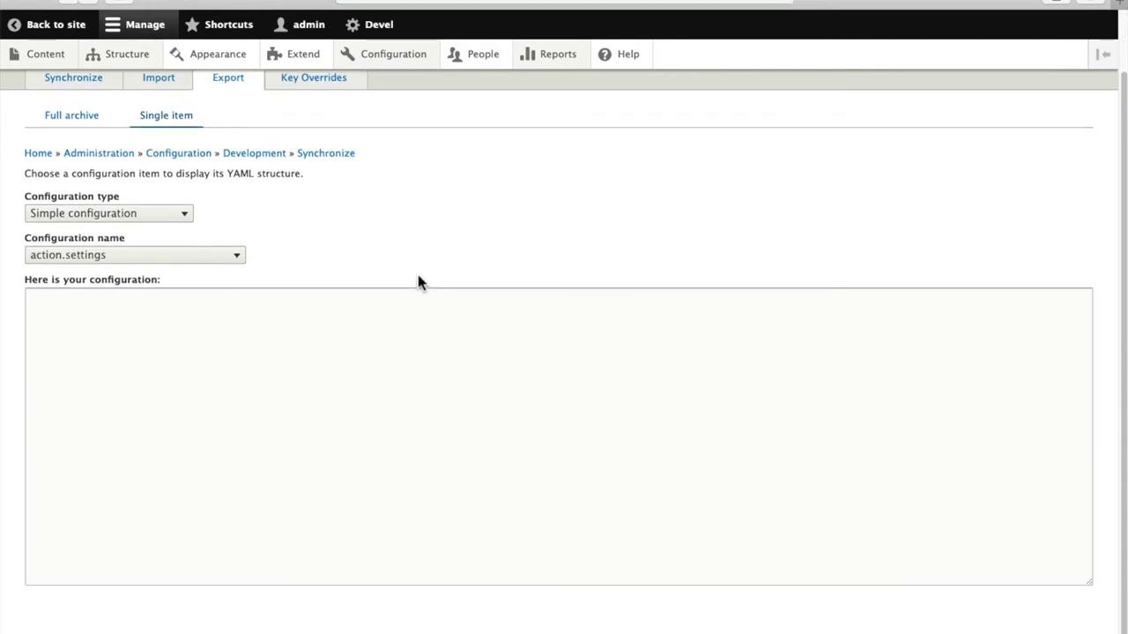
pyautogui.click(187, 217)
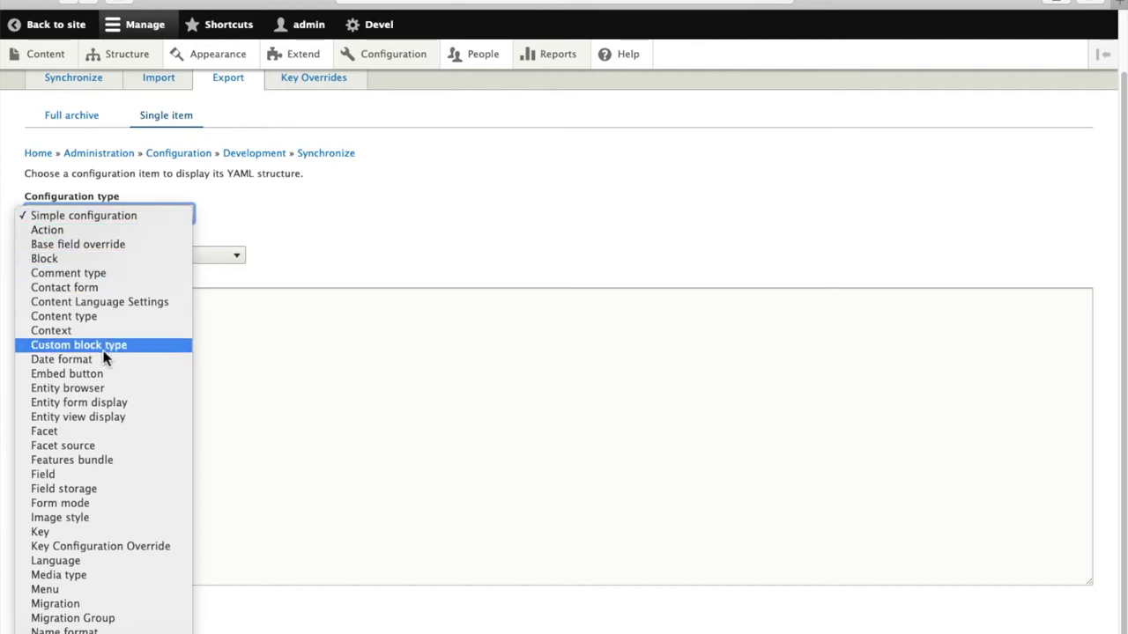
pyautogui.click(79, 518)
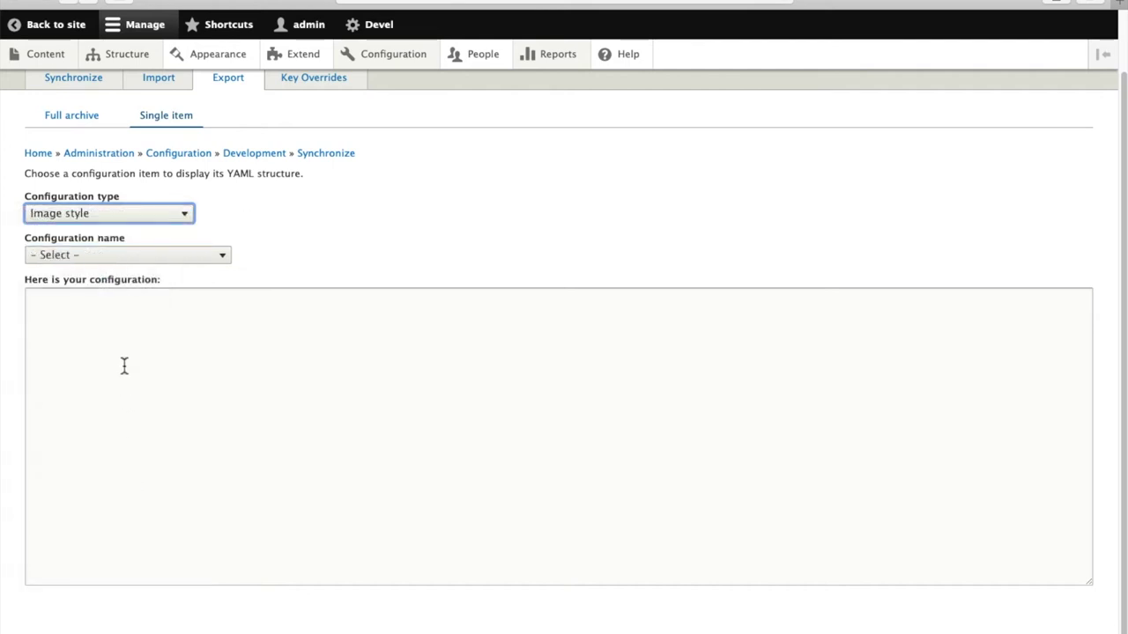
pyautogui.click(216, 258)
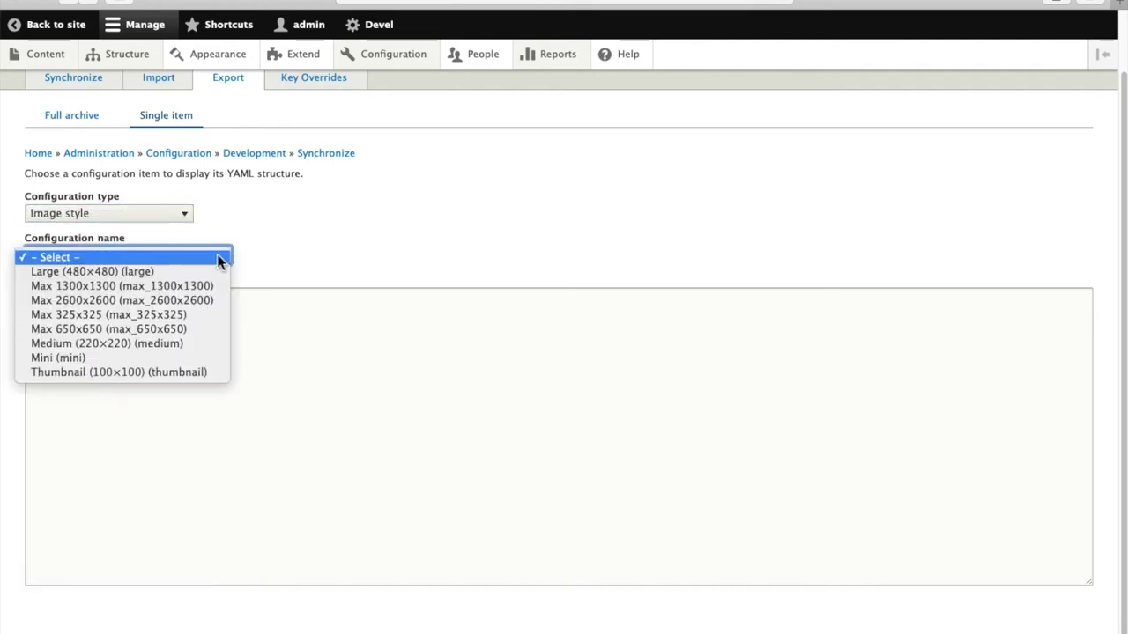
pyautogui.click(62, 360)
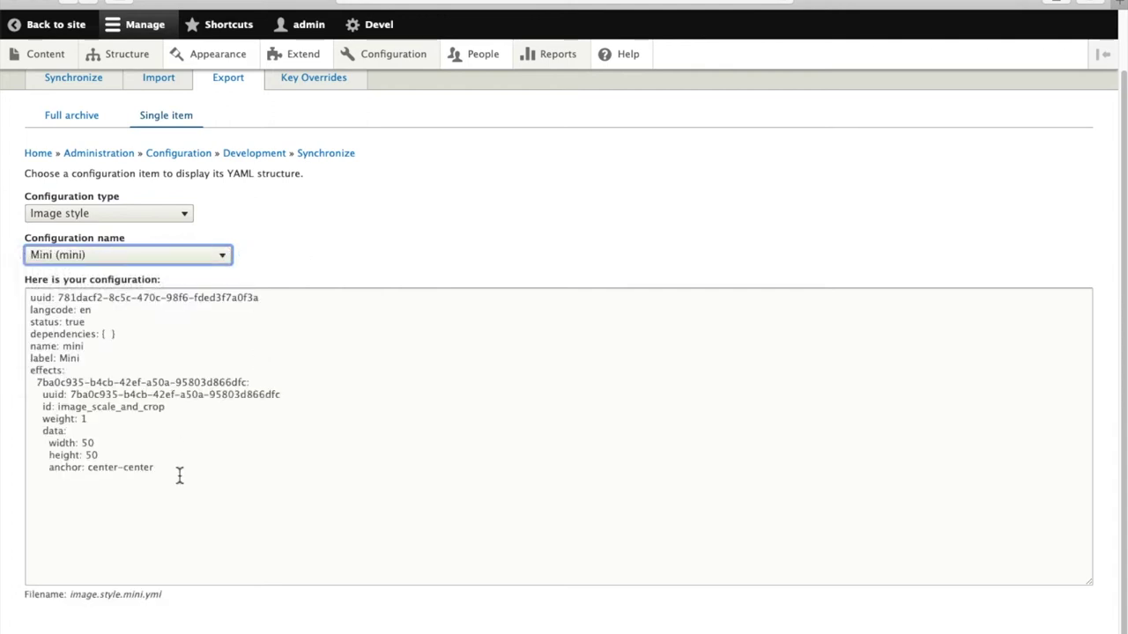
# - Copy the whole Mini image style YAML into the blank TextEdit document, then return to the export page
pyautogui.moveTo(179, 476); pyautogui.dragTo(23, 299)
pyautogui.press('super+c')
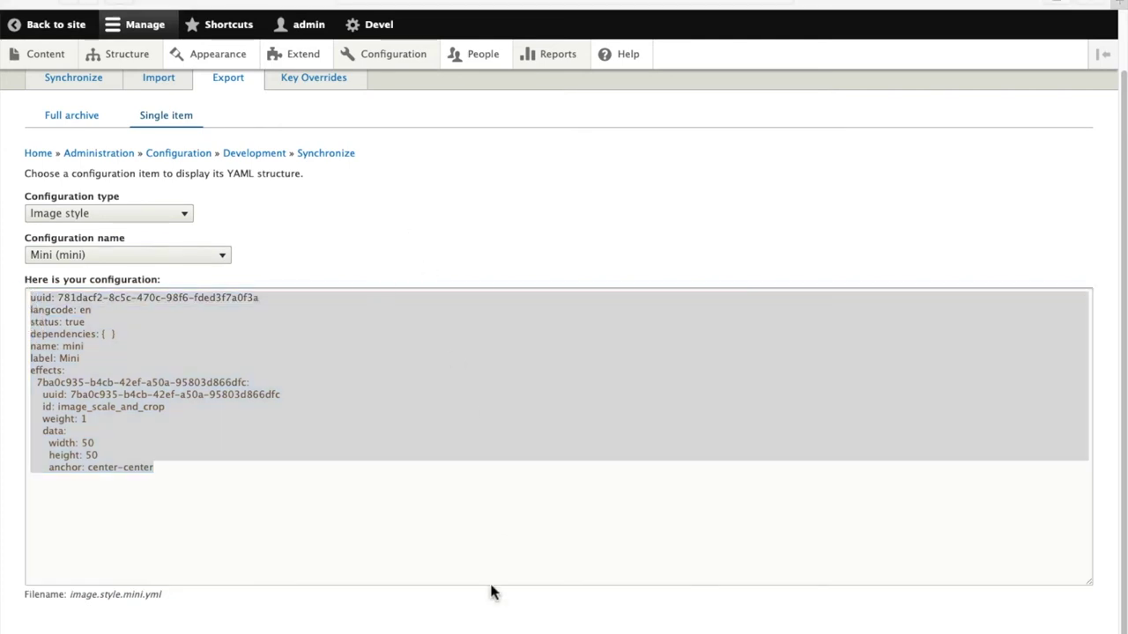
pyautogui.click(282, 604)
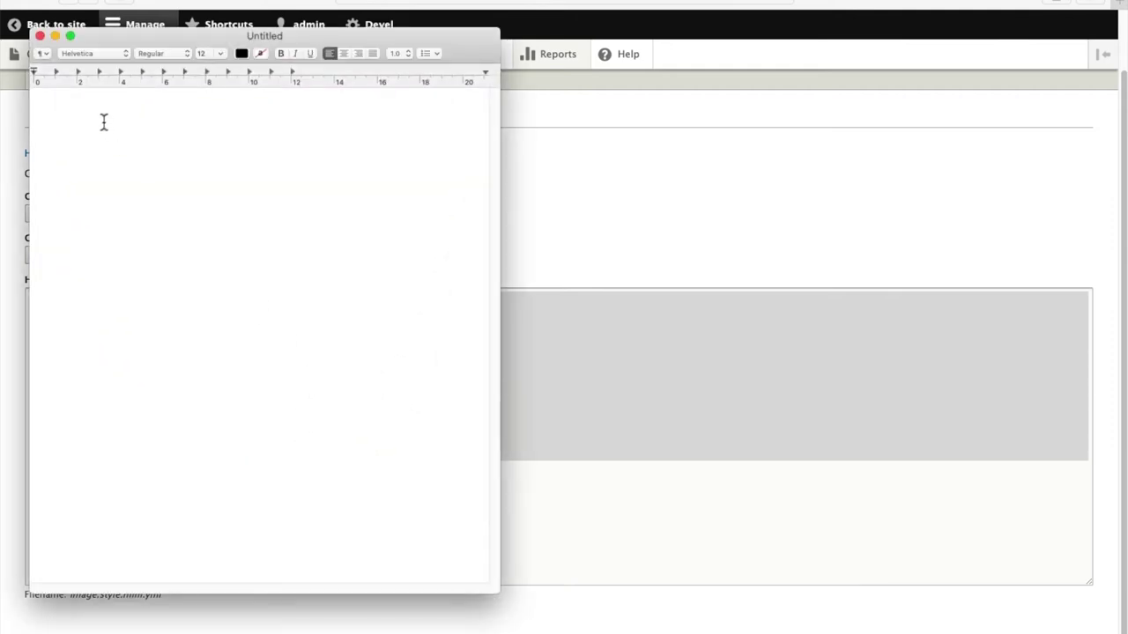
pyautogui.press('super+v')
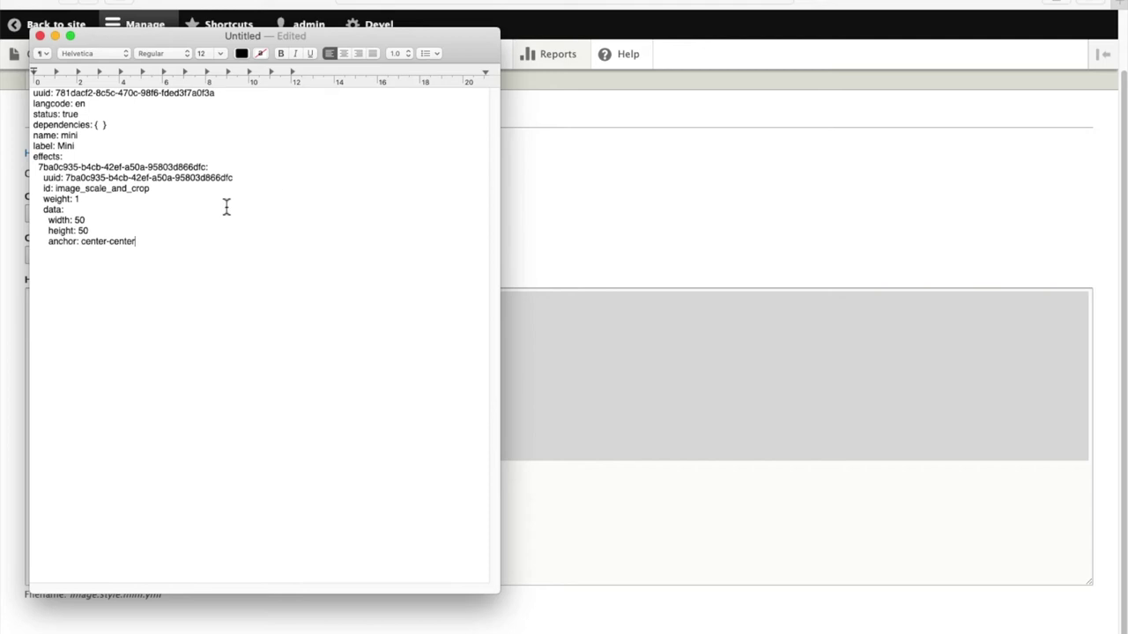
pyautogui.click(56, 36)
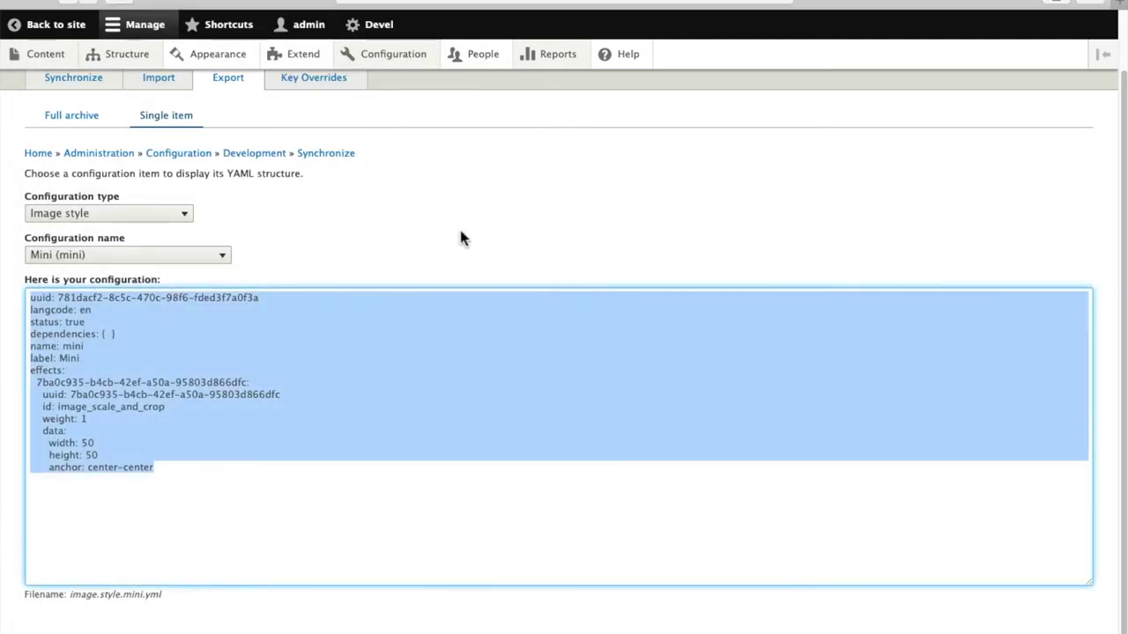
# - Display the export YAML for the View configuration named Islandora Mini-View (islandora_mini_view)
pyautogui.scroll(1, 381, 231)
pyautogui.click(172, 254)
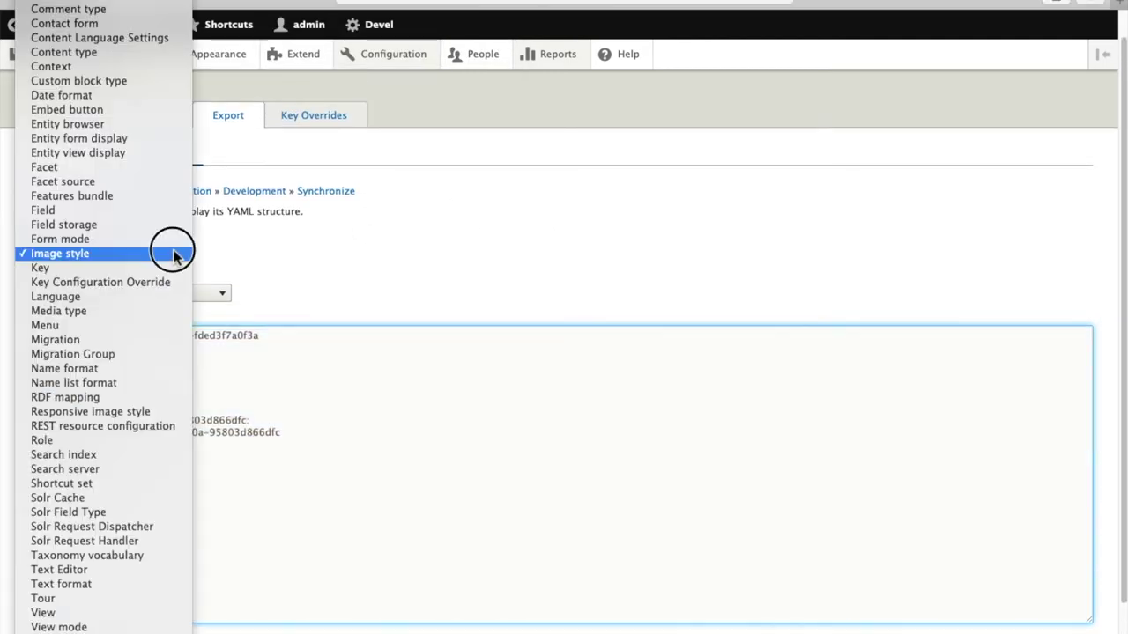
pyautogui.click(52, 612)
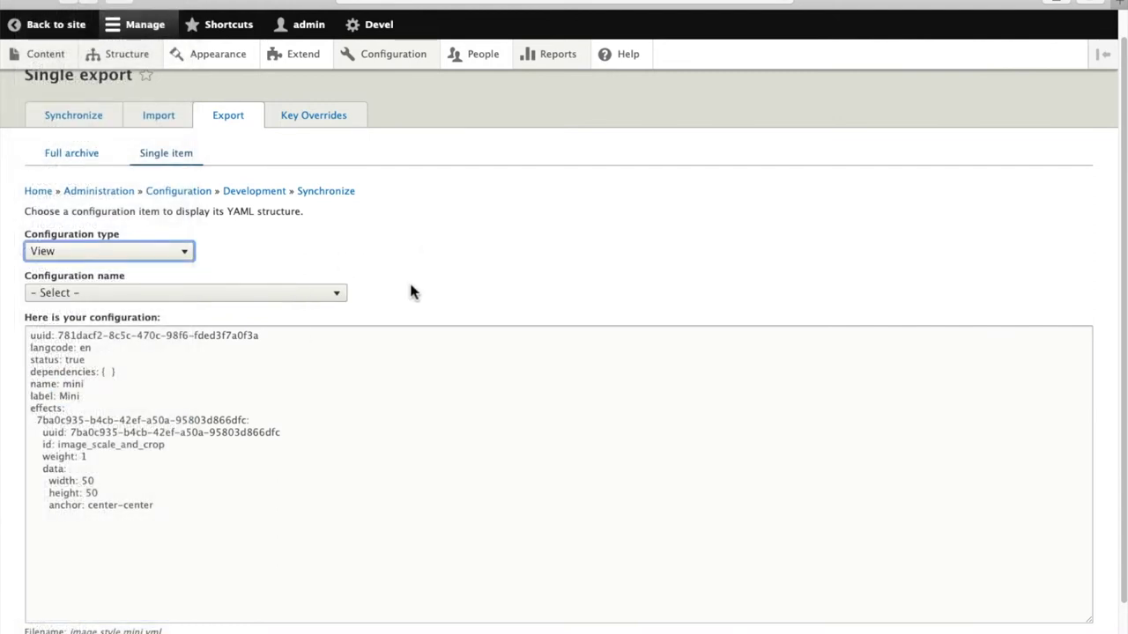
pyautogui.click(323, 294)
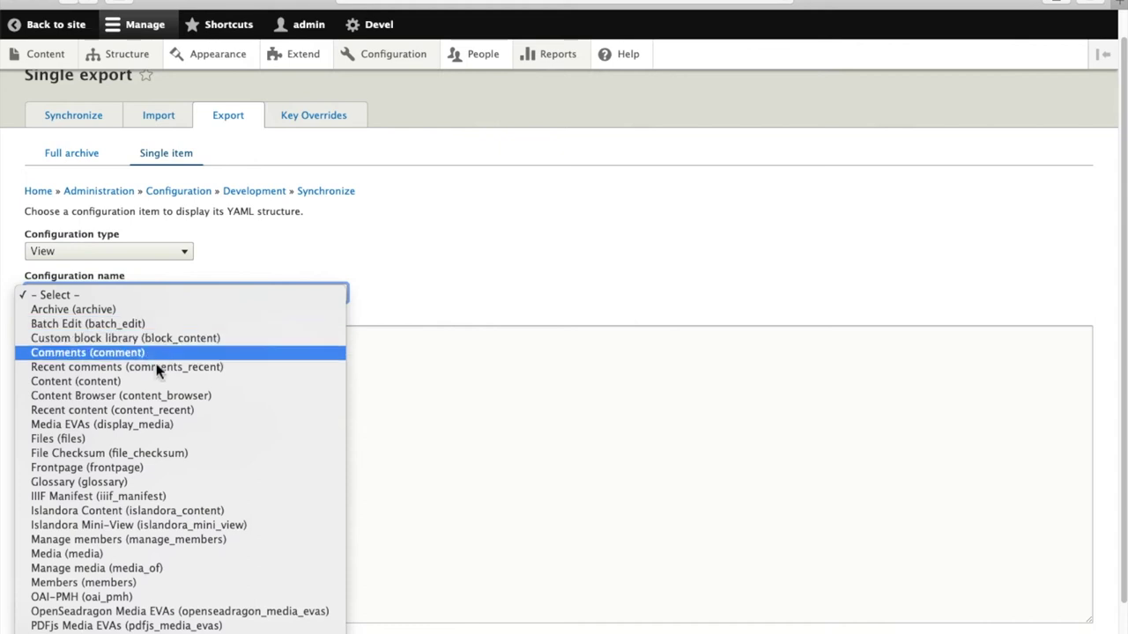
pyautogui.click(127, 526)
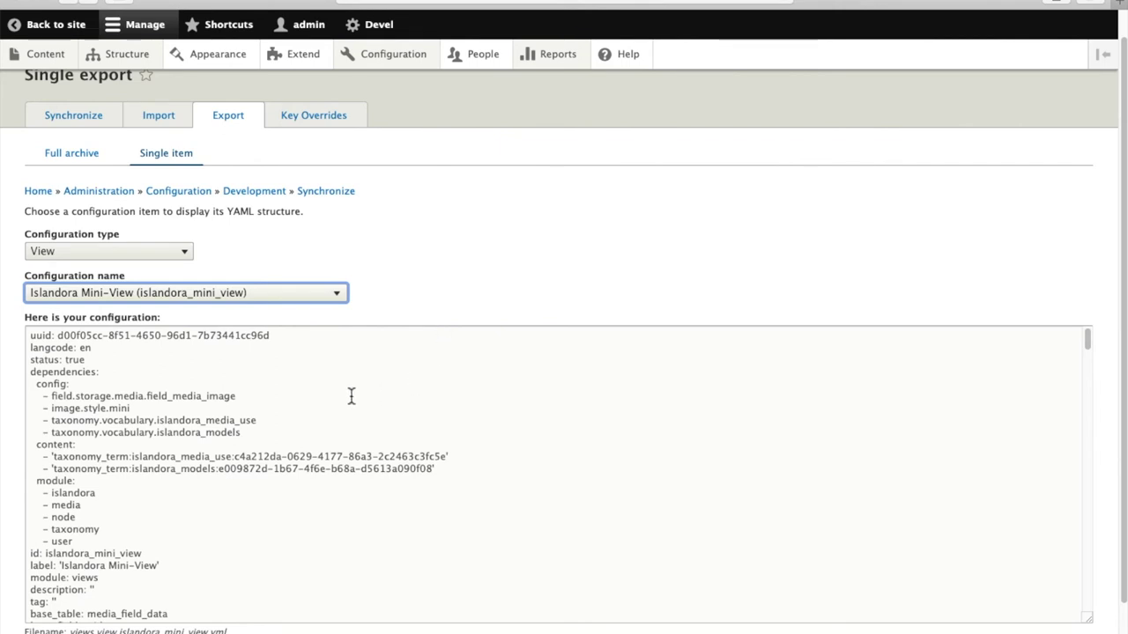
# - Copy the complete Islandora Mini-View YAML into the TextEdit document below the Mini image style text
pyautogui.moveTo(31, 340); pyautogui.dragTo(456, 558)
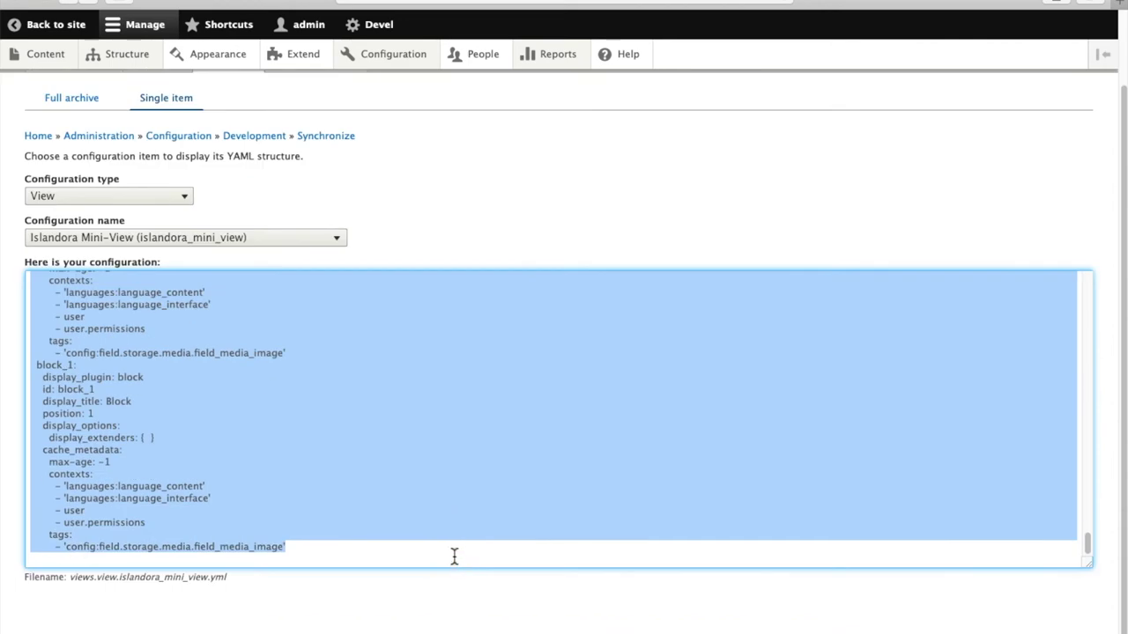
pyautogui.press('super+Tab')
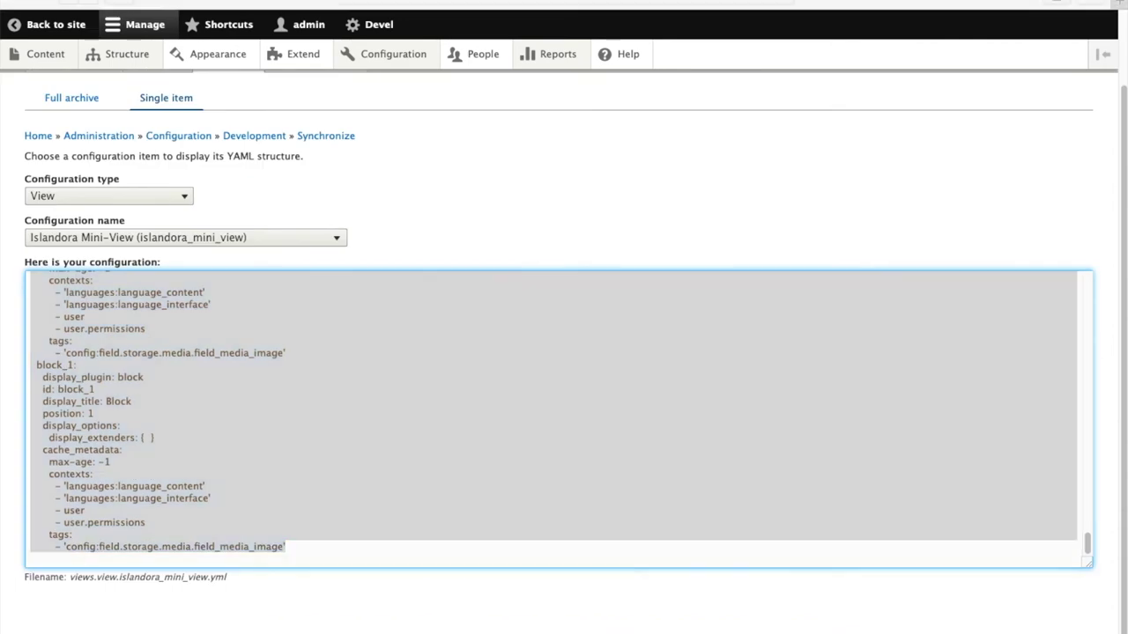
pyautogui.click(154, 242)
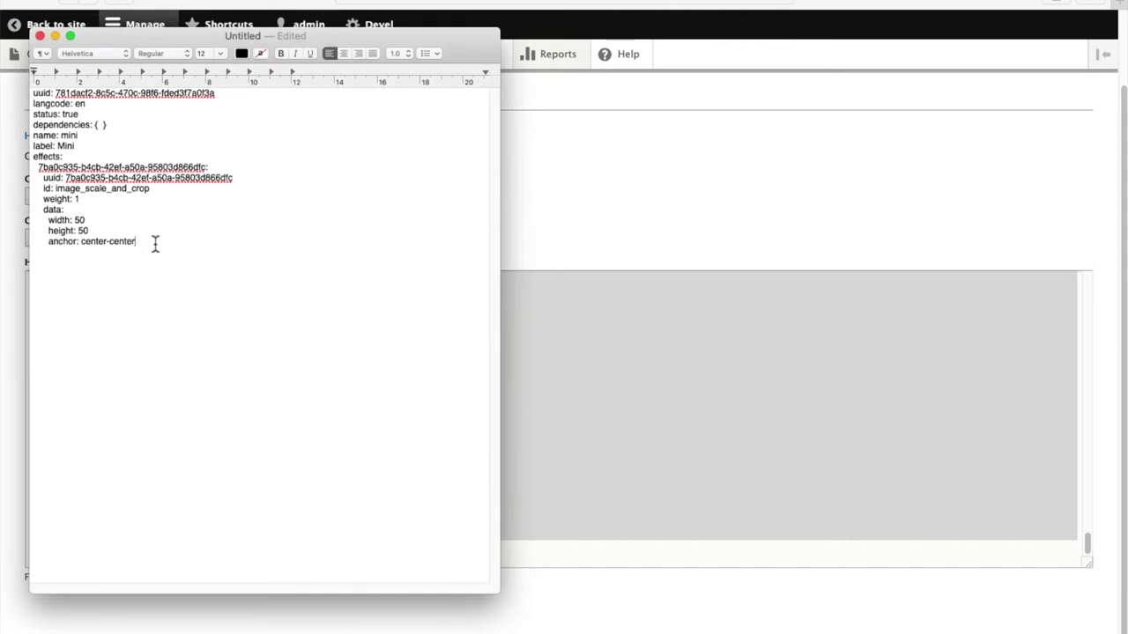
pyautogui.press('super+v')
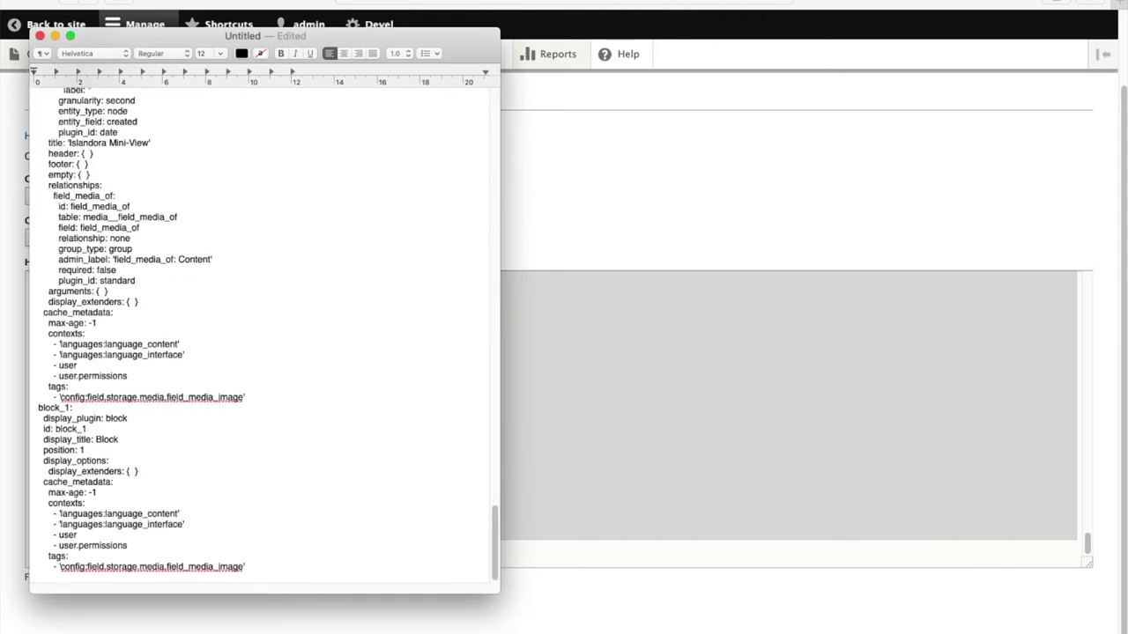
# - Switch to the other Islandora 8 site and open its single item configuration import page
pyautogui.click(689, 250)
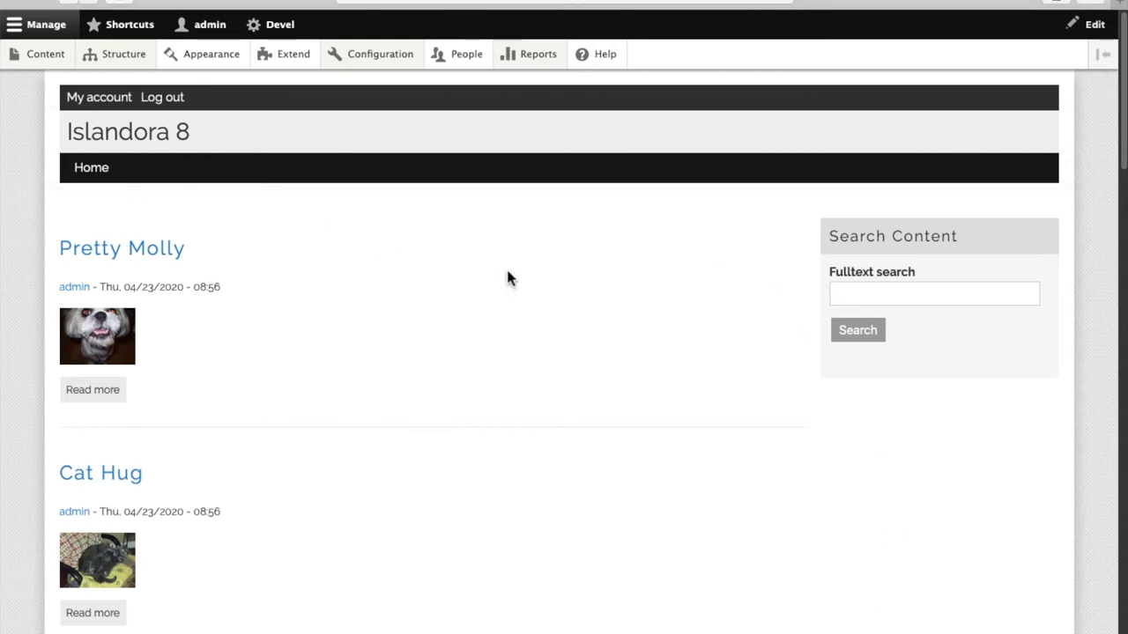
pyautogui.moveTo(486, 287)
pyautogui.click(377, 57)
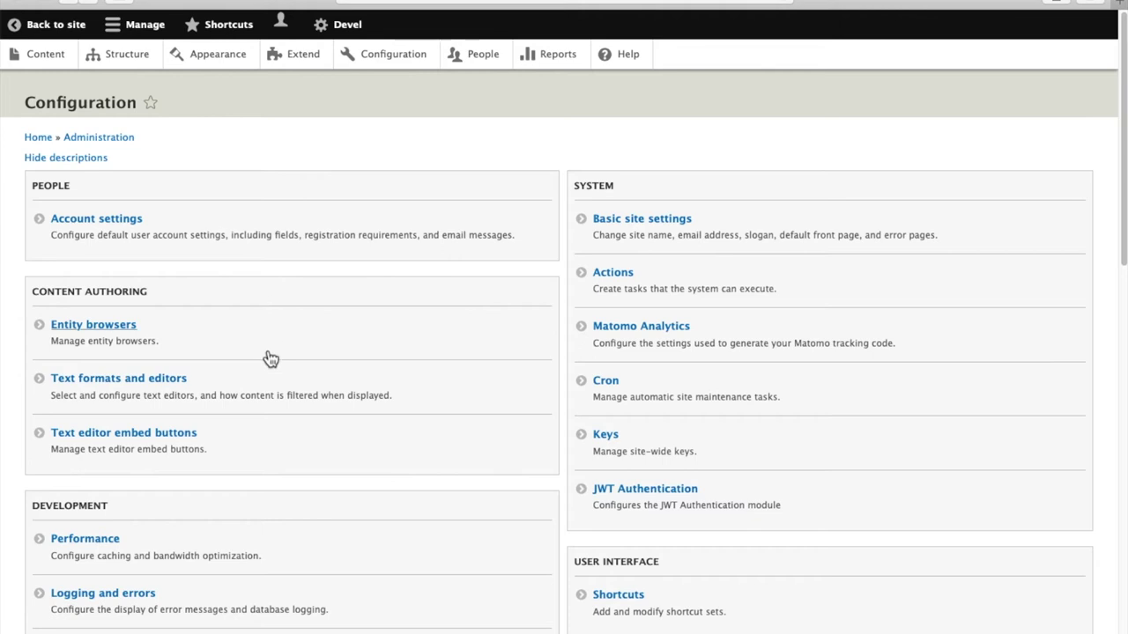
pyautogui.scroll(-5, 270, 359)
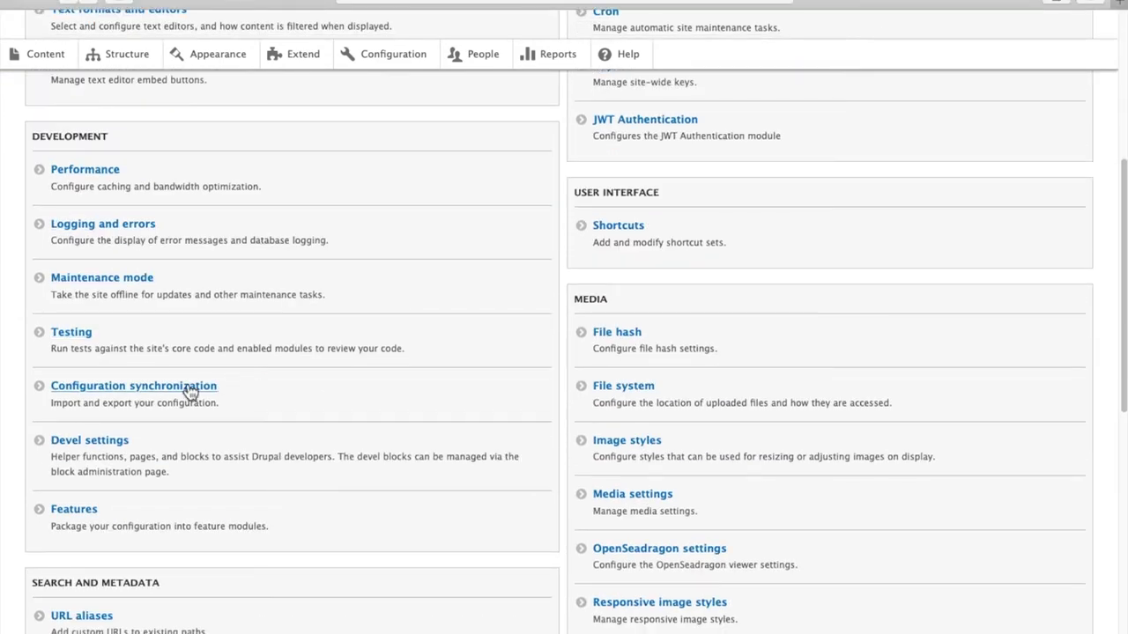
pyautogui.click(212, 386)
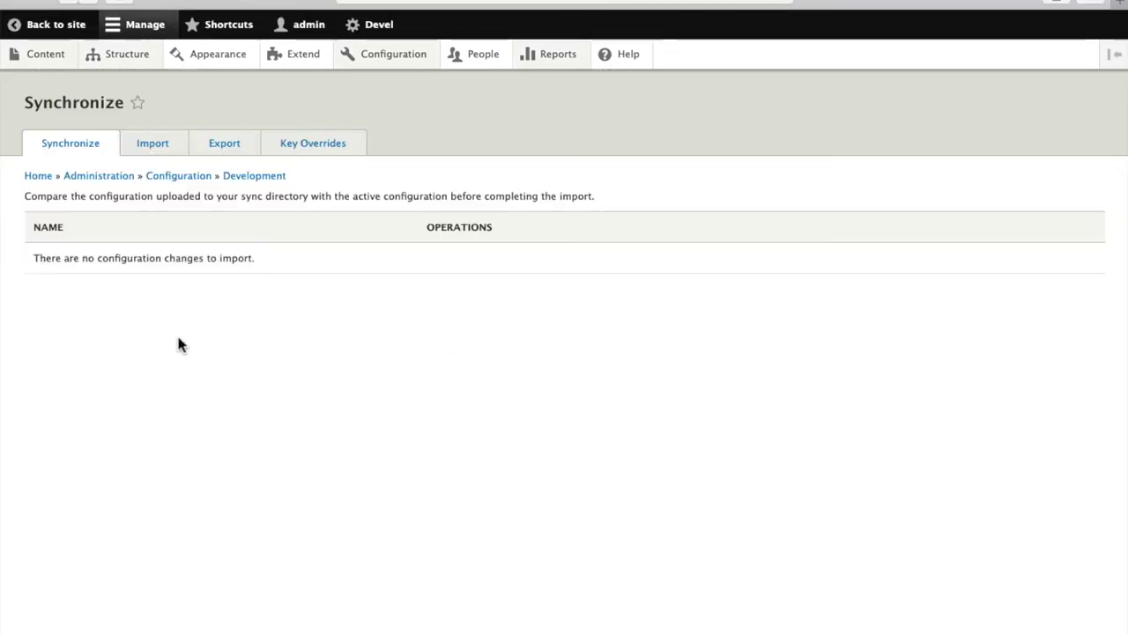
pyautogui.click(149, 151)
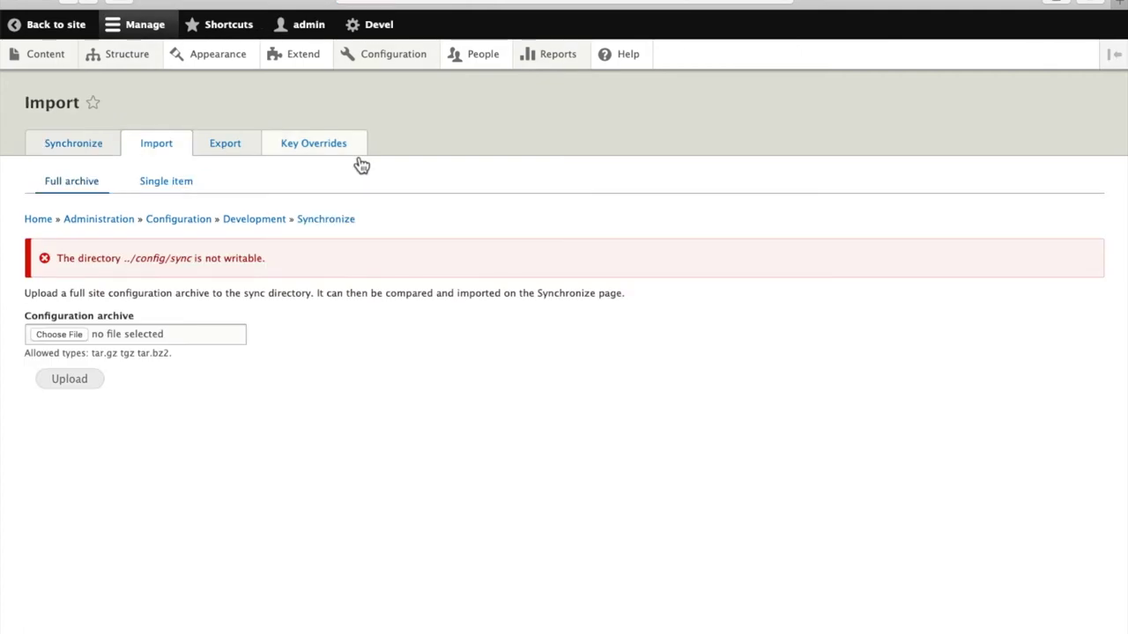
pyautogui.click(177, 184)
# - Set the import's configuration type to Image style and paste in the Mini style's YAML from the TextEdit document
pyautogui.click(187, 282)
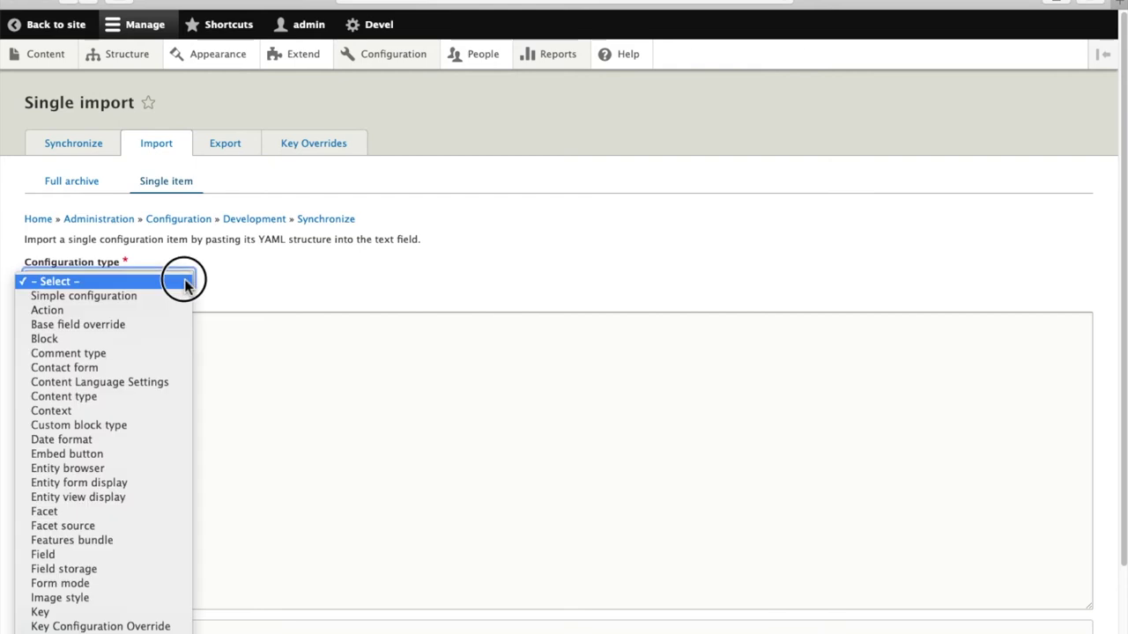
pyautogui.click(69, 598)
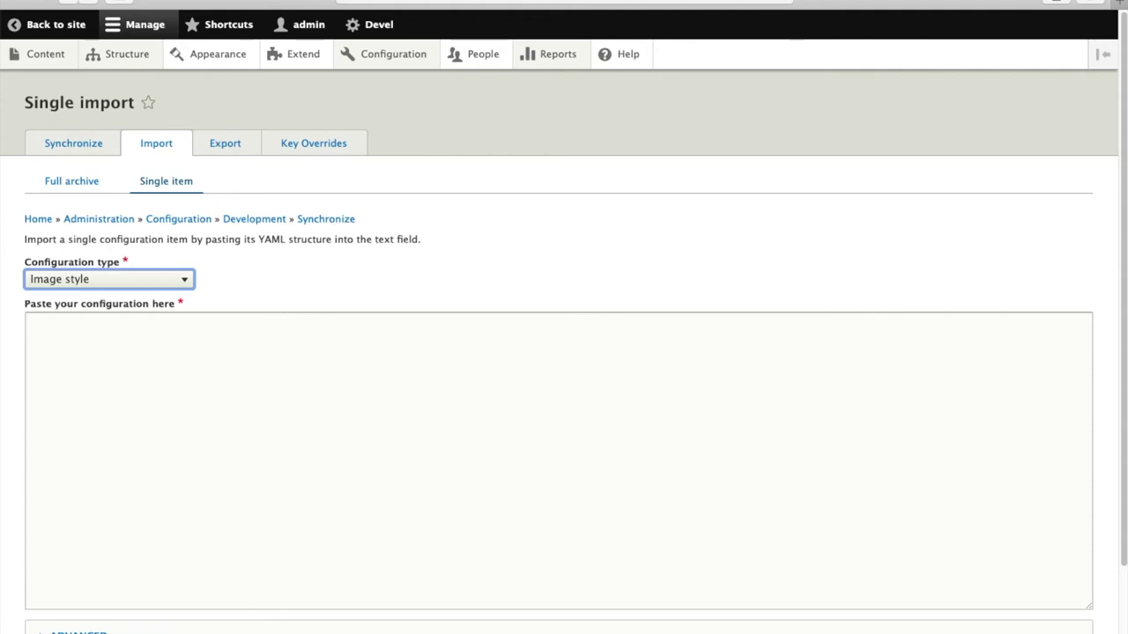
pyautogui.press('super+Tab')
pyautogui.scroll(20, 167, 480)
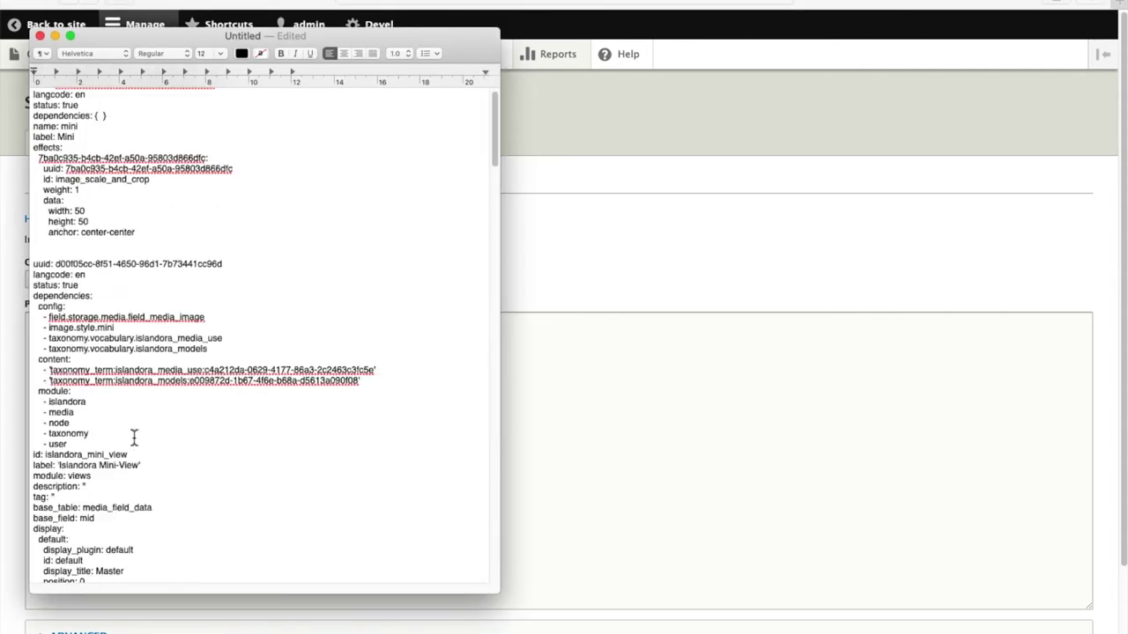
pyautogui.moveTo(136, 243); pyautogui.dragTo(30, 93)
pyautogui.press('super+c')
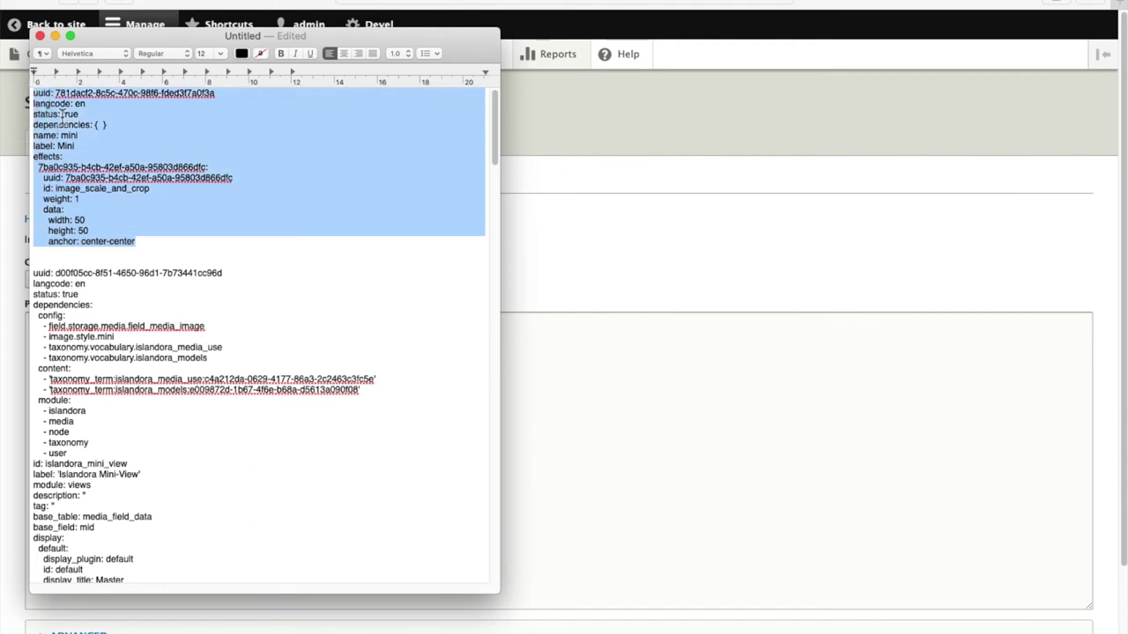
pyautogui.click(553, 372)
pyautogui.click(130, 359)
pyautogui.press('super+v')
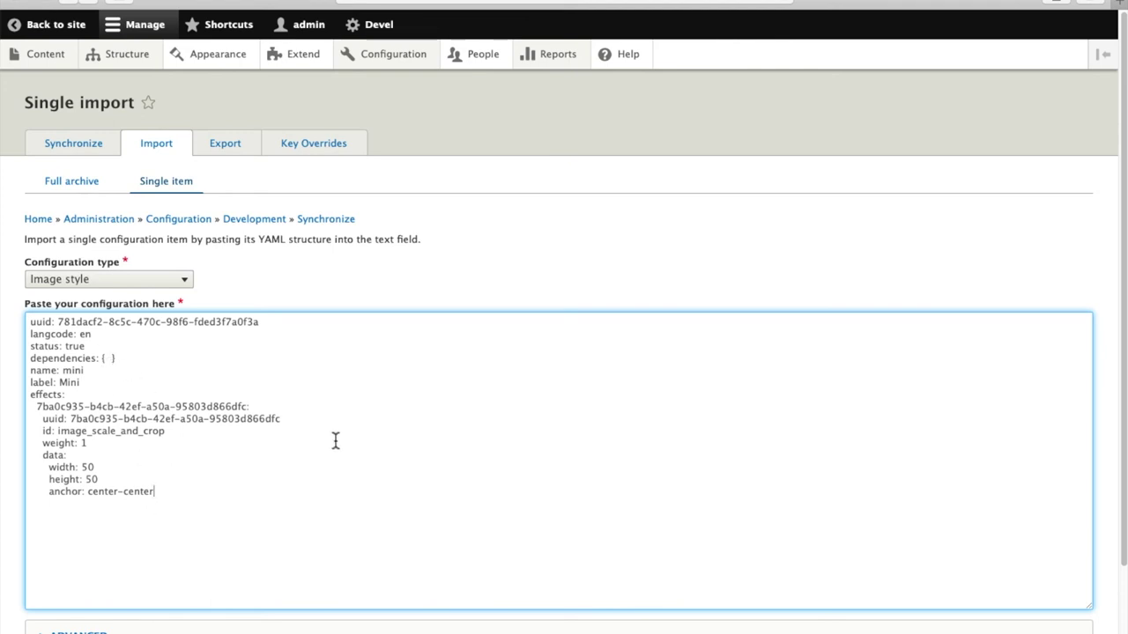
# - Import the pasted configuration and confirm creating the new mini image style
pyautogui.scroll(-3, 335, 440)
pyautogui.click(67, 577)
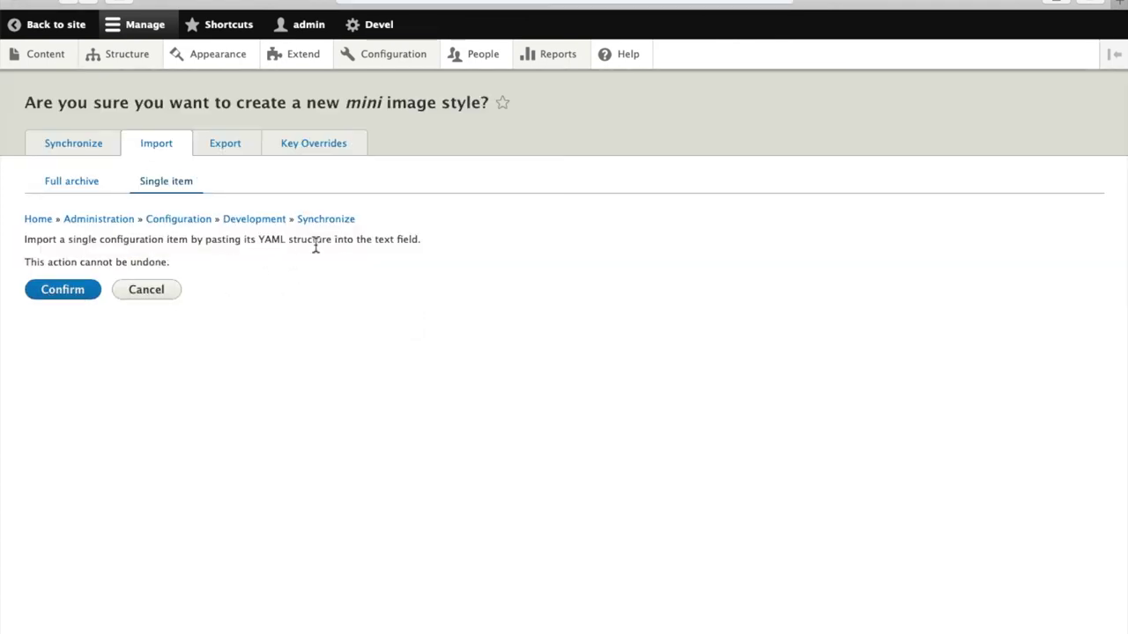
pyautogui.click(70, 292)
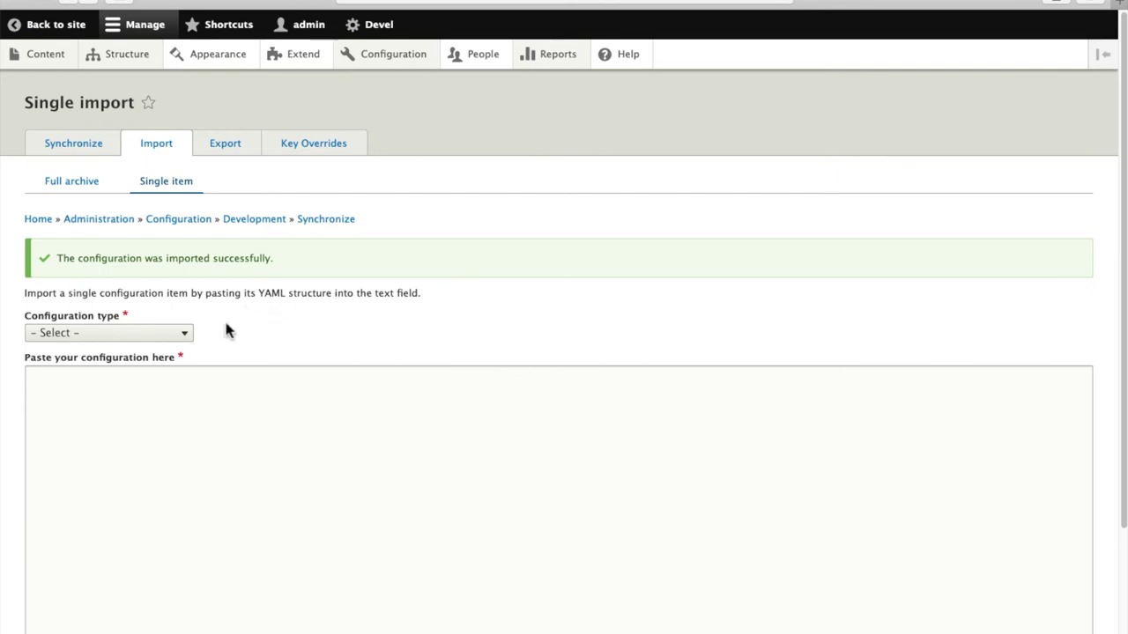
# - Set the configuration type of the single item import to View
pyautogui.click(182, 337)
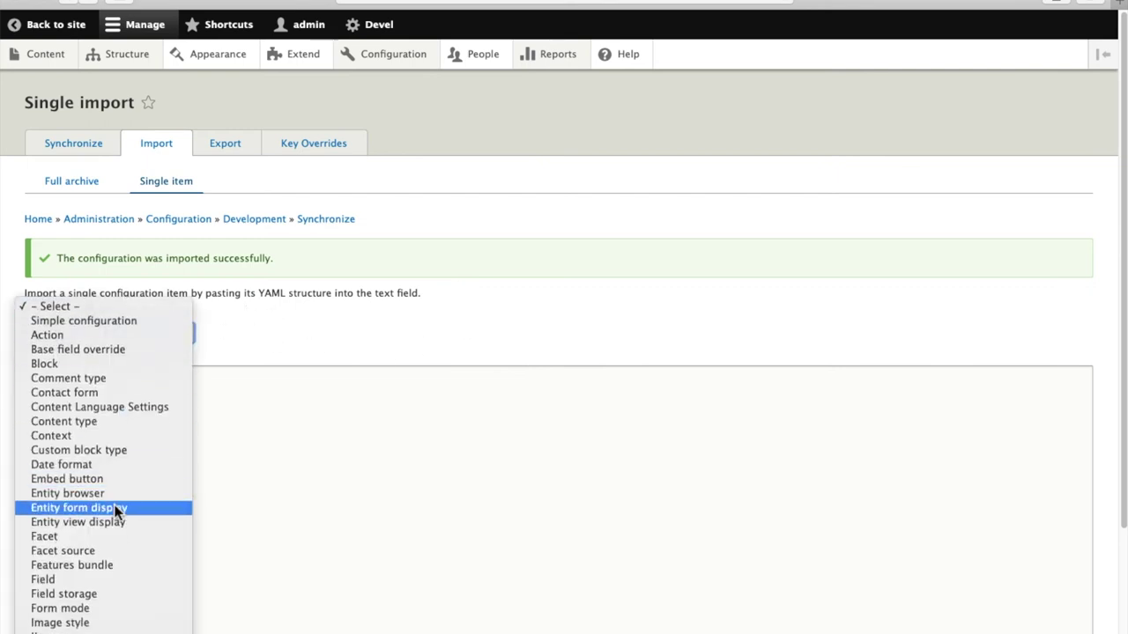
pyautogui.scroll(-5, 115, 511)
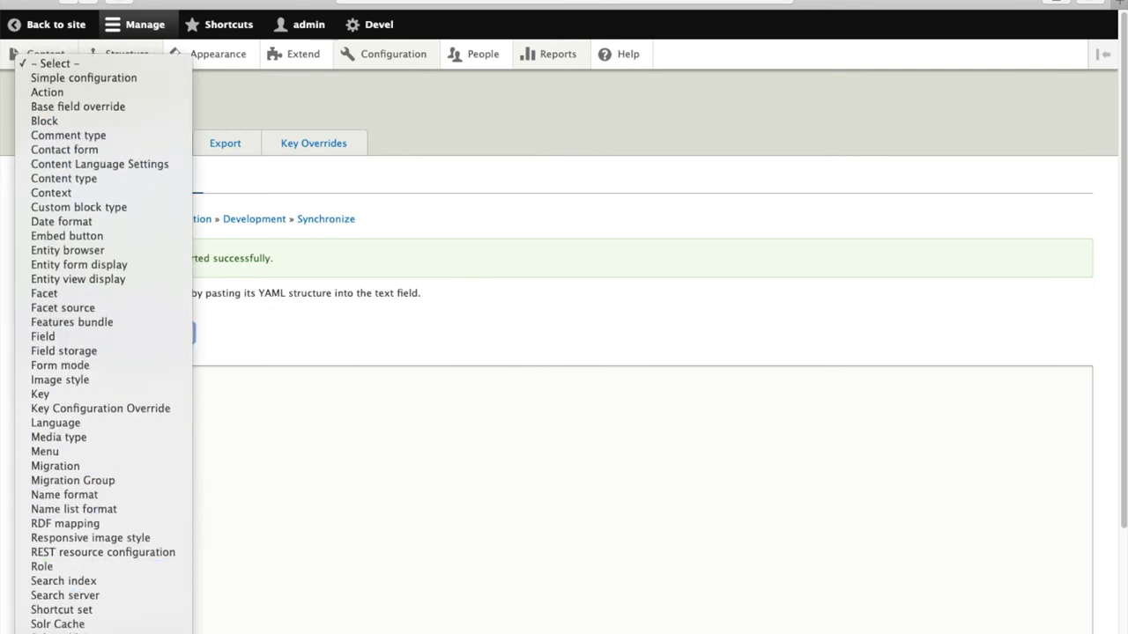
pyautogui.press('v')
pyautogui.press('Return')
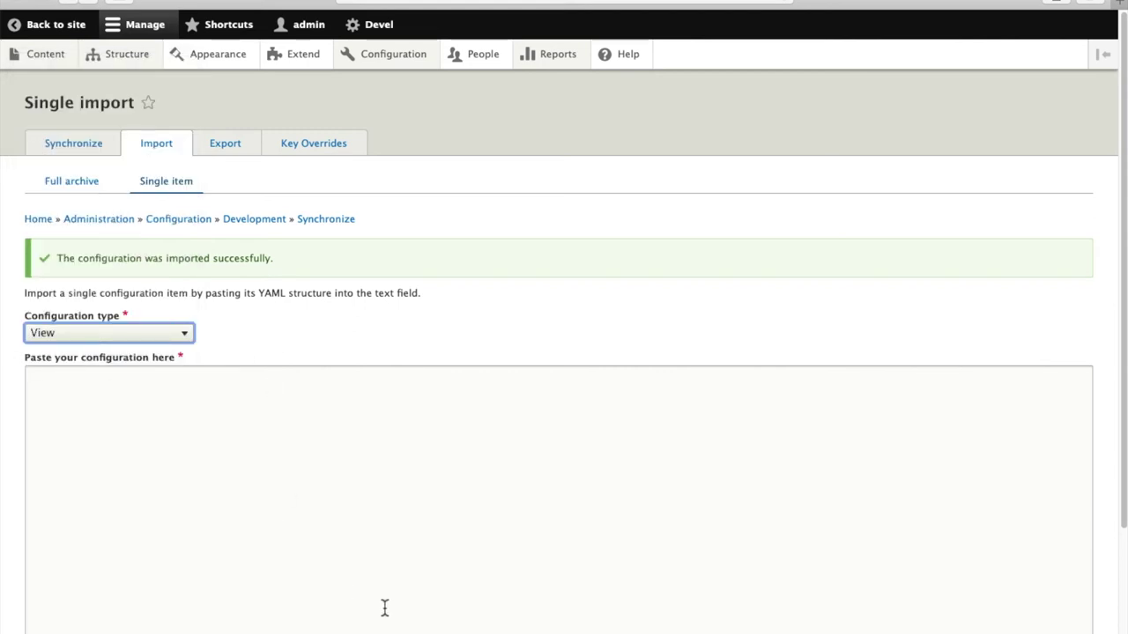
# - Copy the complete Islandora Mini-View YAML from the TextEdit document and paste it as the configuration to import
pyautogui.press('super+Tab')
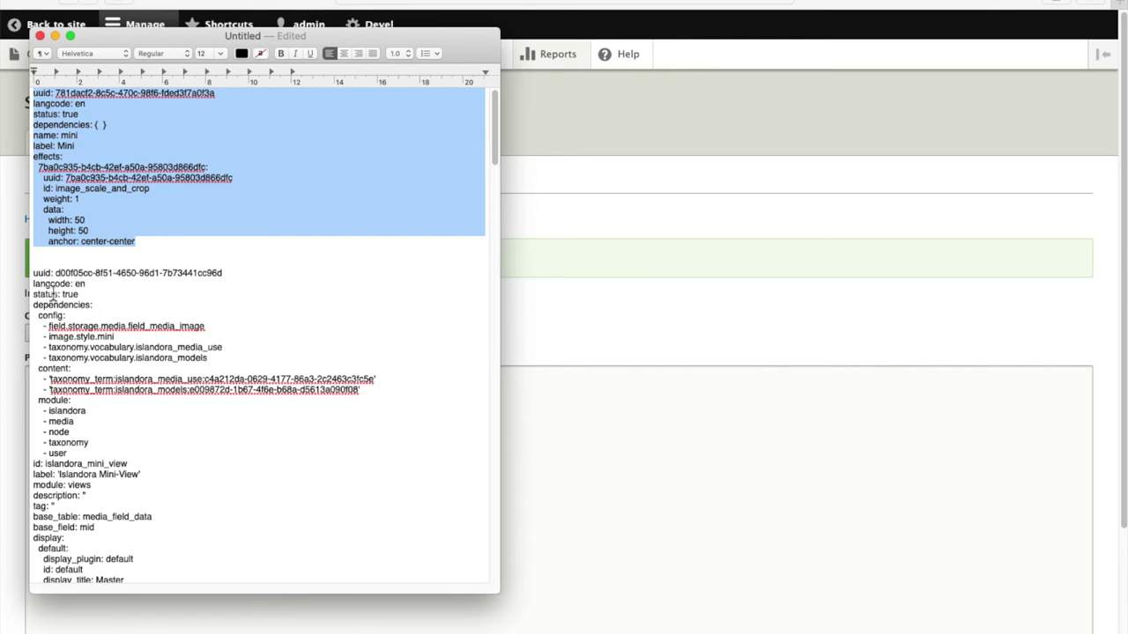
pyautogui.click(35, 274)
pyautogui.moveTo(36, 274); pyautogui.dragTo(344, 629)
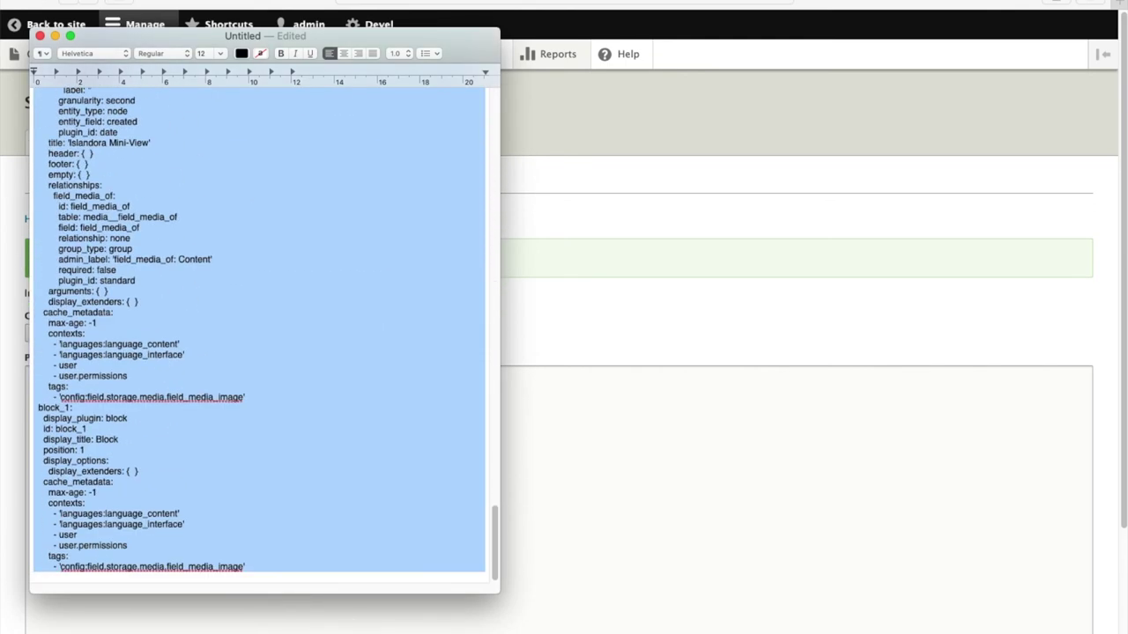
pyautogui.press('super+Tab')
pyautogui.click(179, 408)
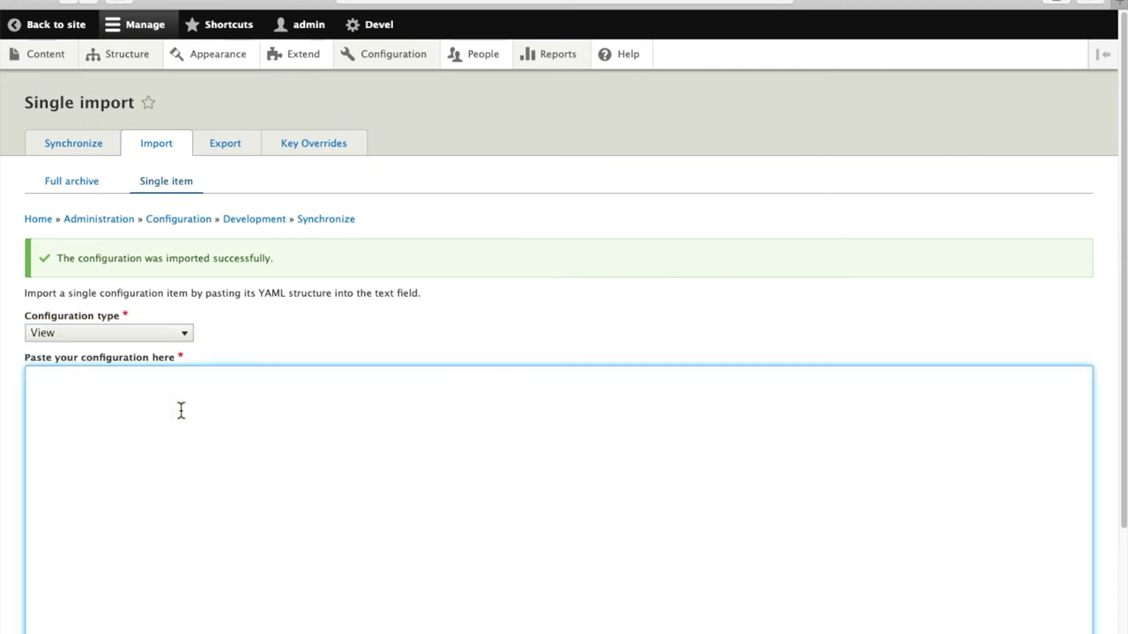
pyautogui.press('super+v')
# - Import the pasted view configuration and confirm creating the new islandora_mini_view view
pyautogui.scroll(-3, 453, 377)
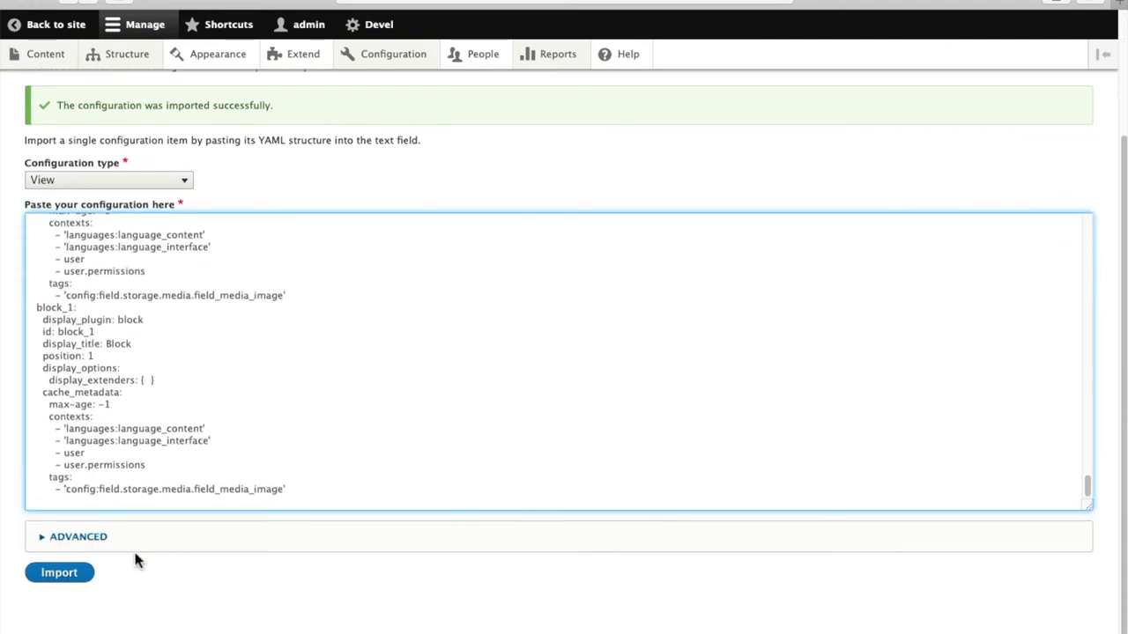
pyautogui.click(63, 574)
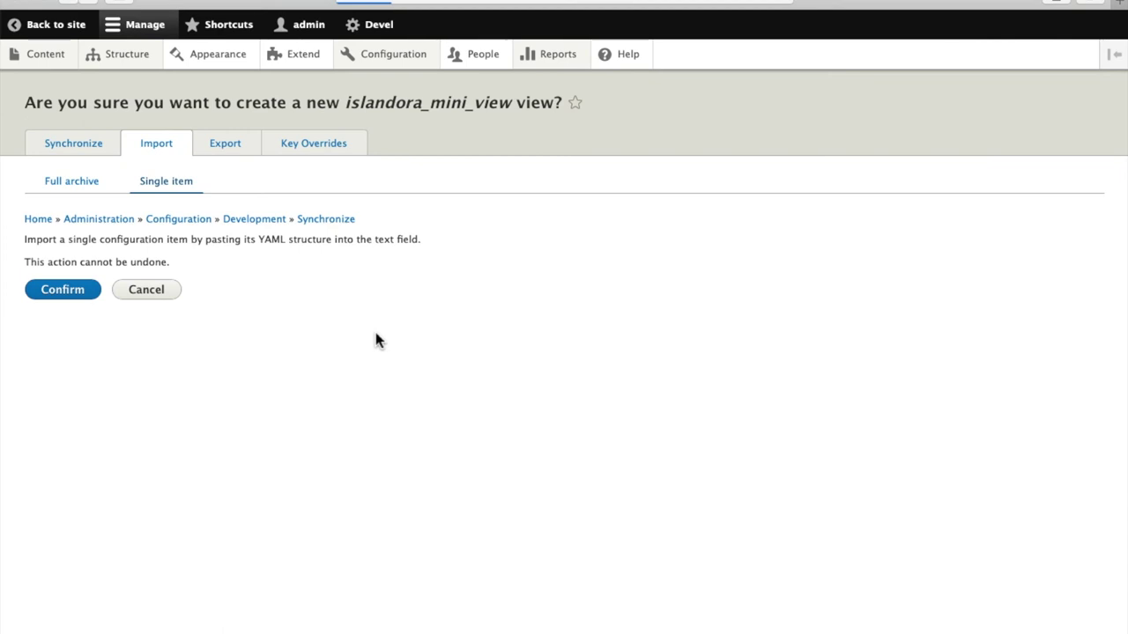
pyautogui.click(68, 296)
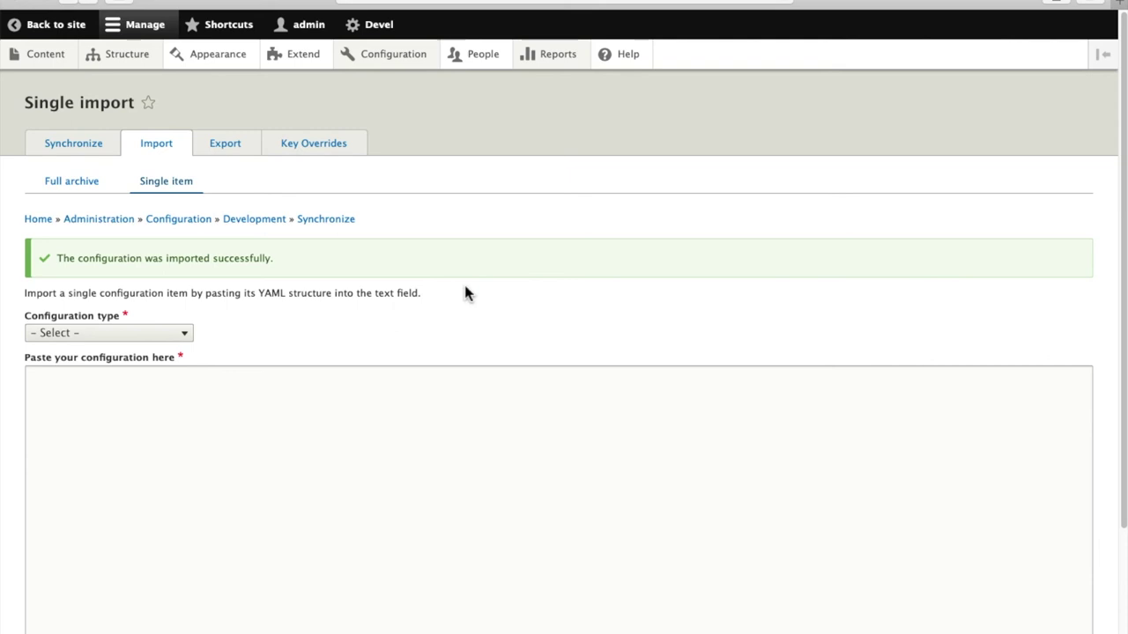
# - Go through the site's home page to the block layout and place the Islandora Mini-View block in the Sidebar second region
pyautogui.click(35, 220)
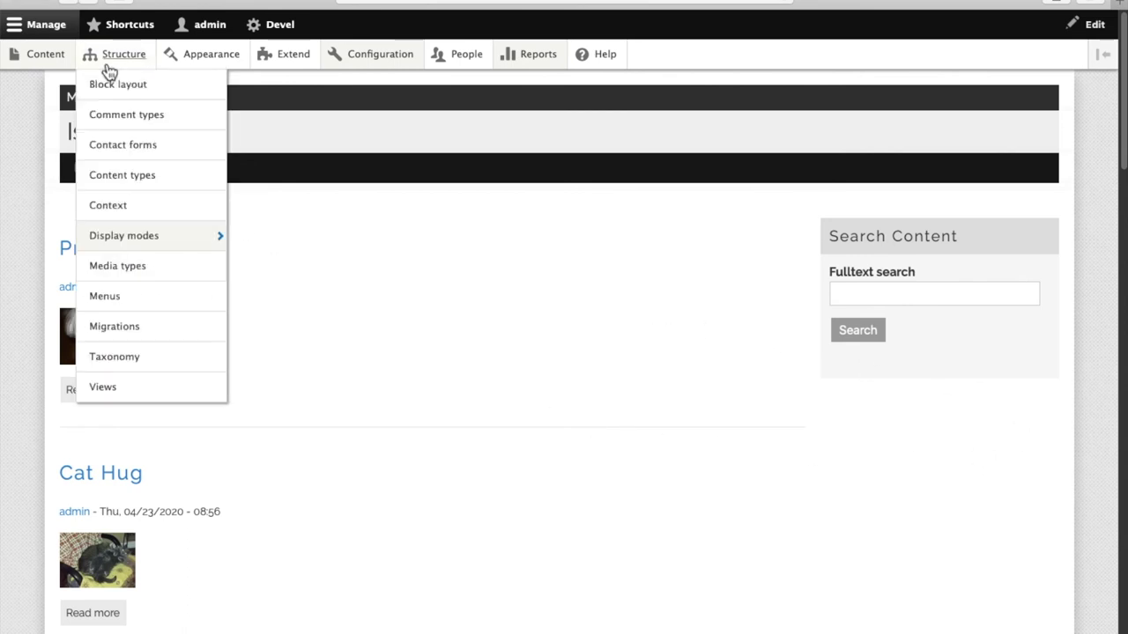
pyautogui.click(107, 85)
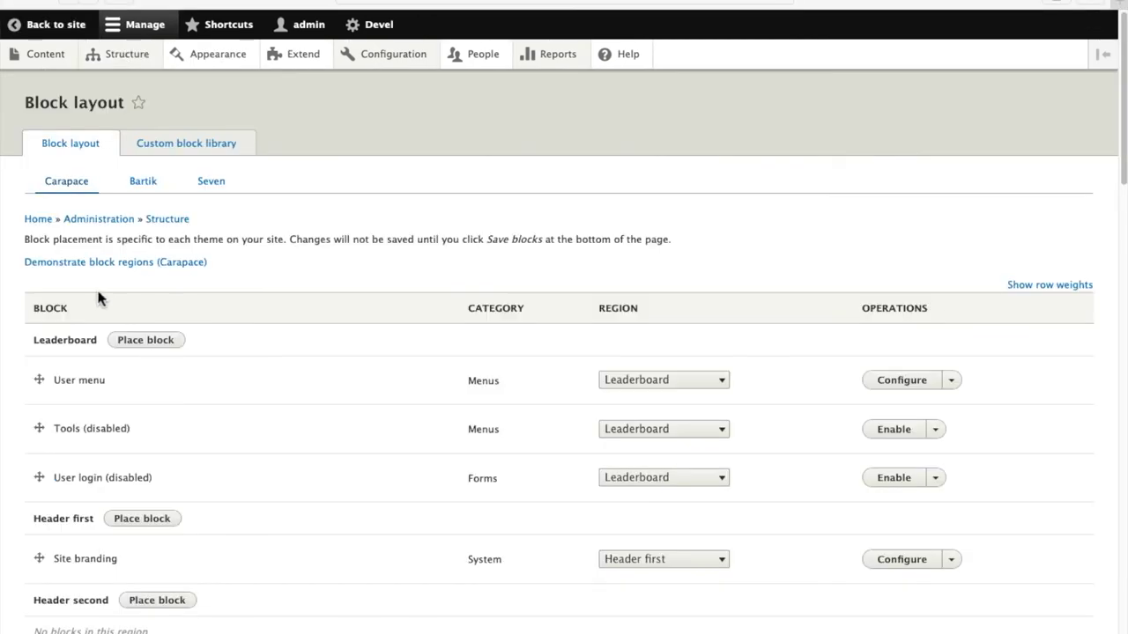
pyautogui.scroll(-6, 295, 205)
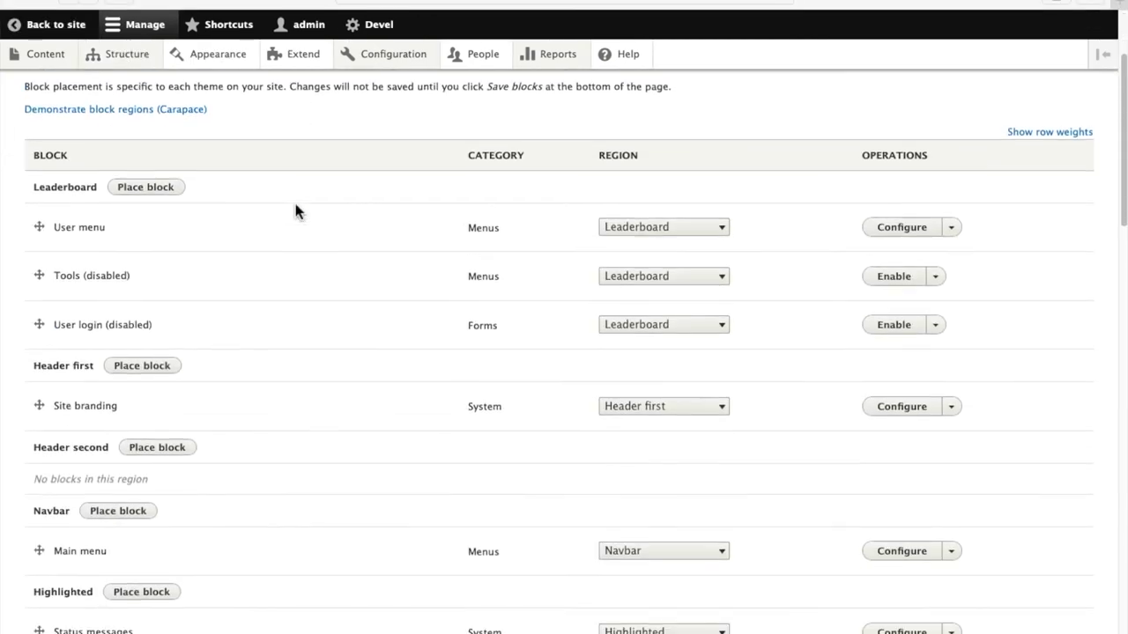
pyautogui.scroll(-5, 295, 204)
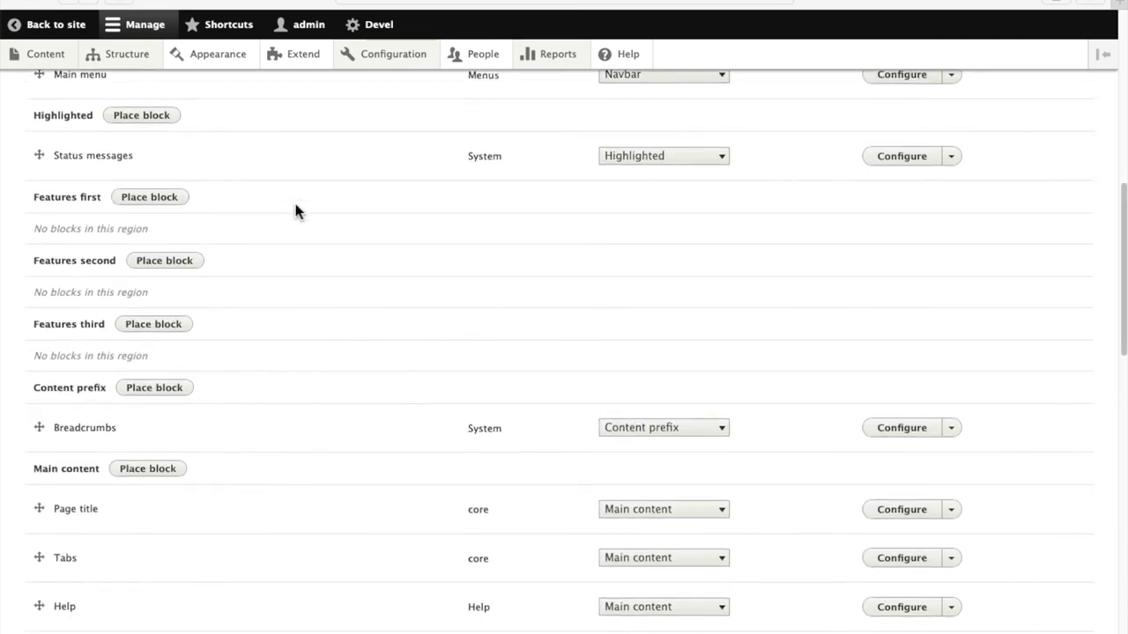
pyautogui.scroll(-4, 295, 204)
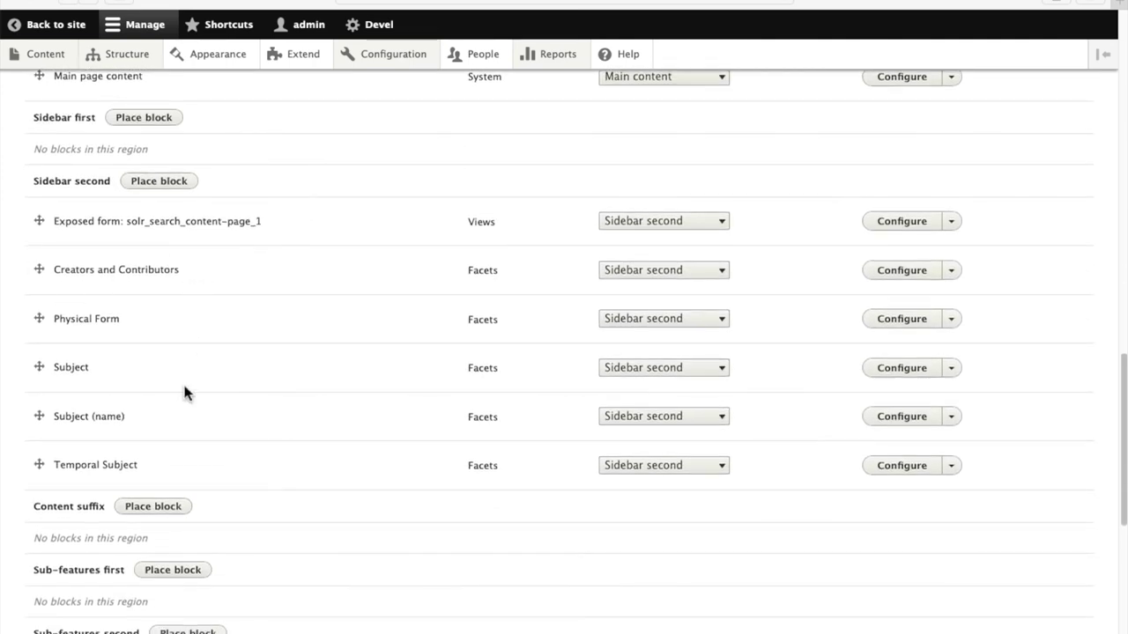
pyautogui.click(165, 183)
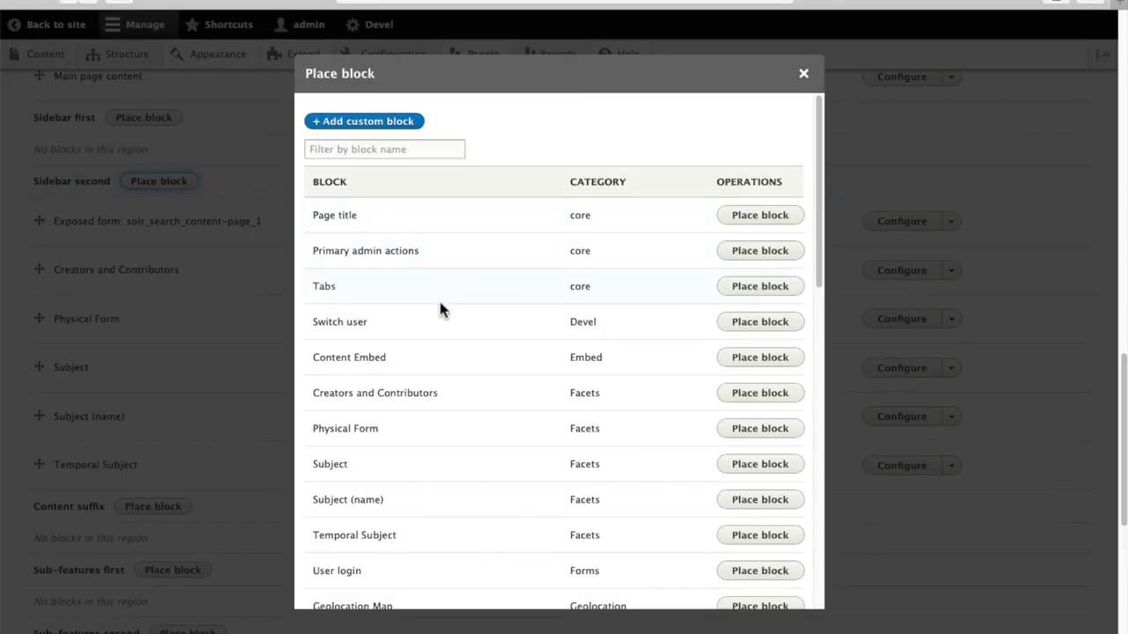
pyautogui.scroll(-3, 415, 318)
pyautogui.scroll(-4, 417, 323)
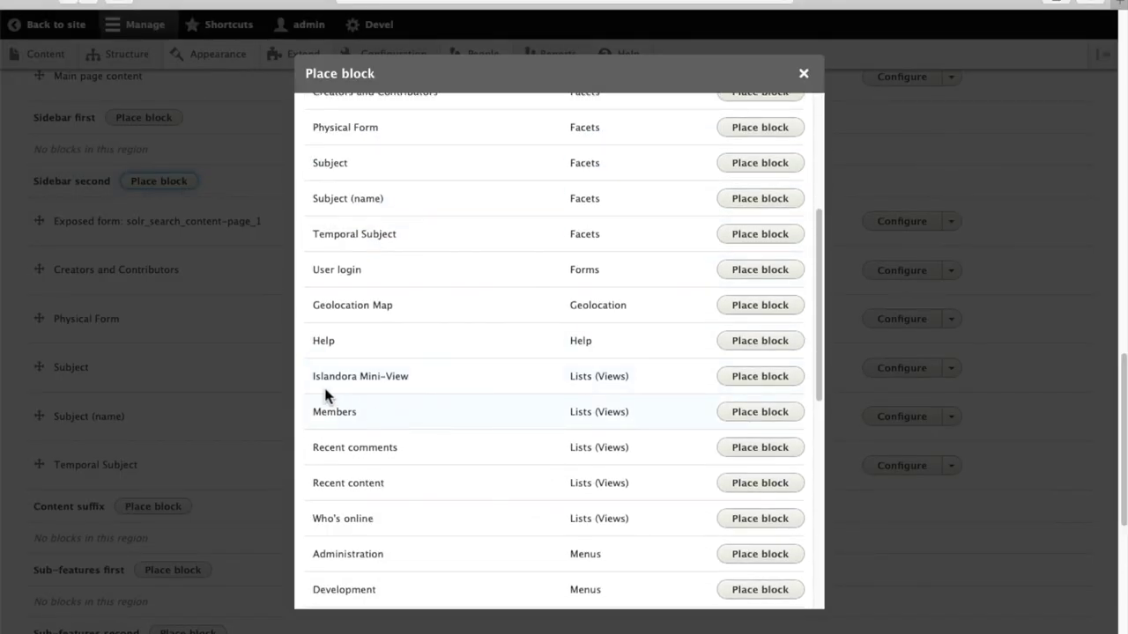
pyautogui.click(762, 376)
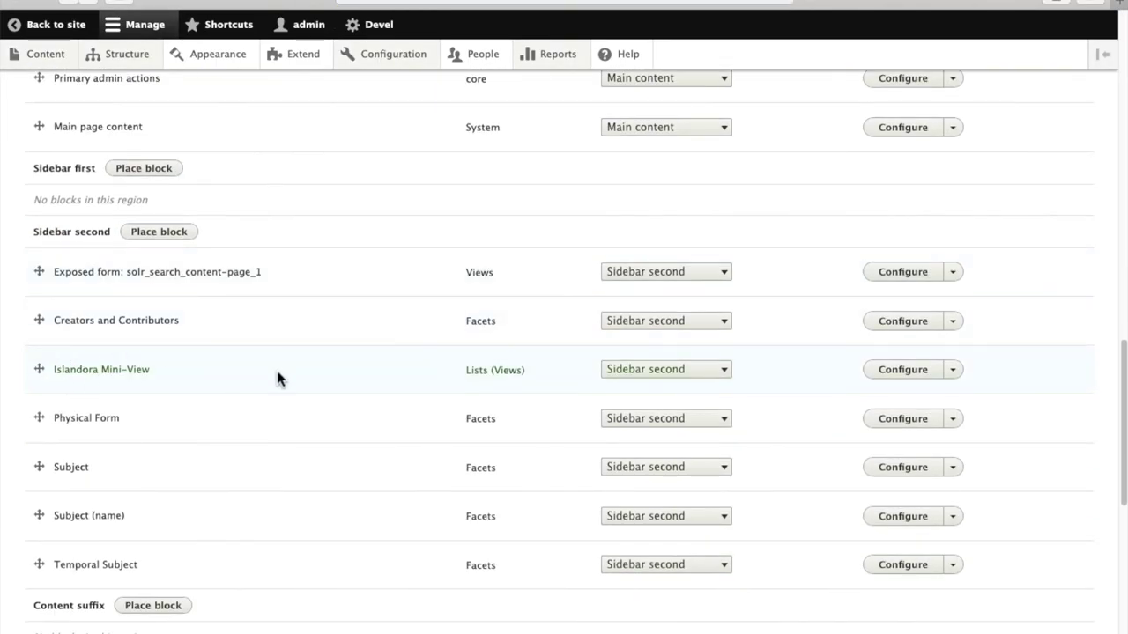
# - Save the block layout and open the site's home page to check the Islandora Mini-View block
pyautogui.scroll(-8, 276, 372)
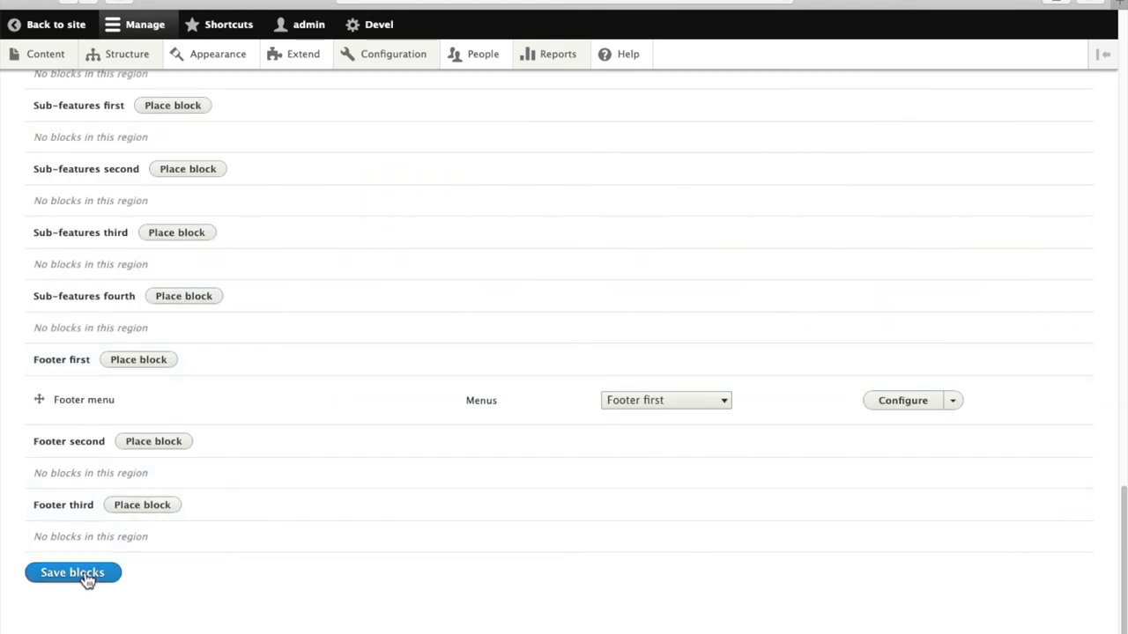
pyautogui.click(87, 581)
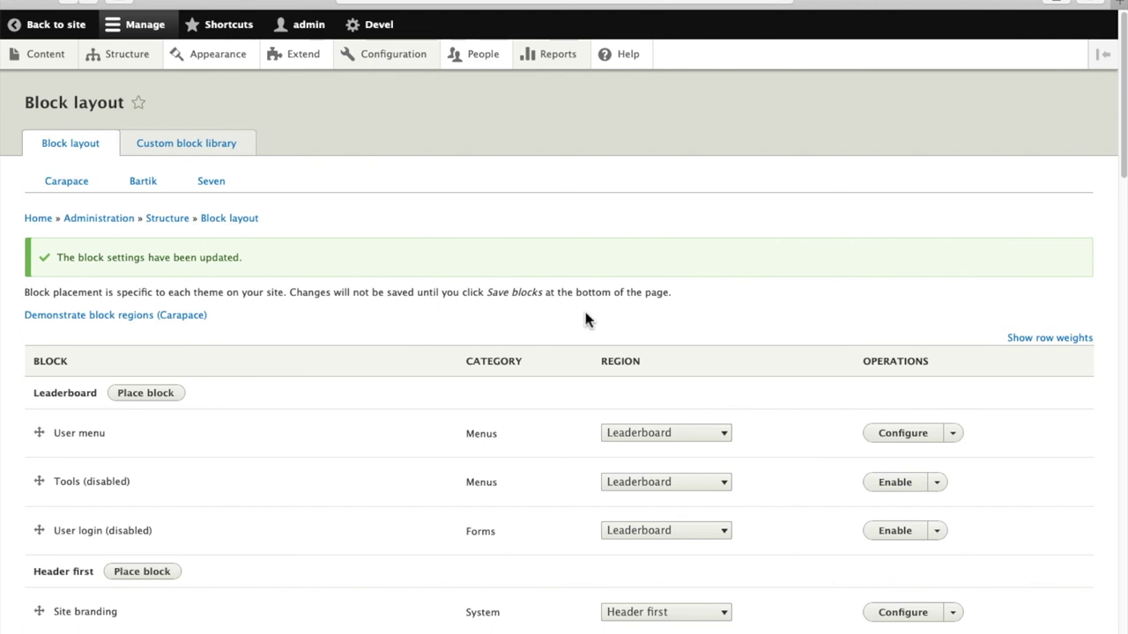
pyautogui.click(39, 221)
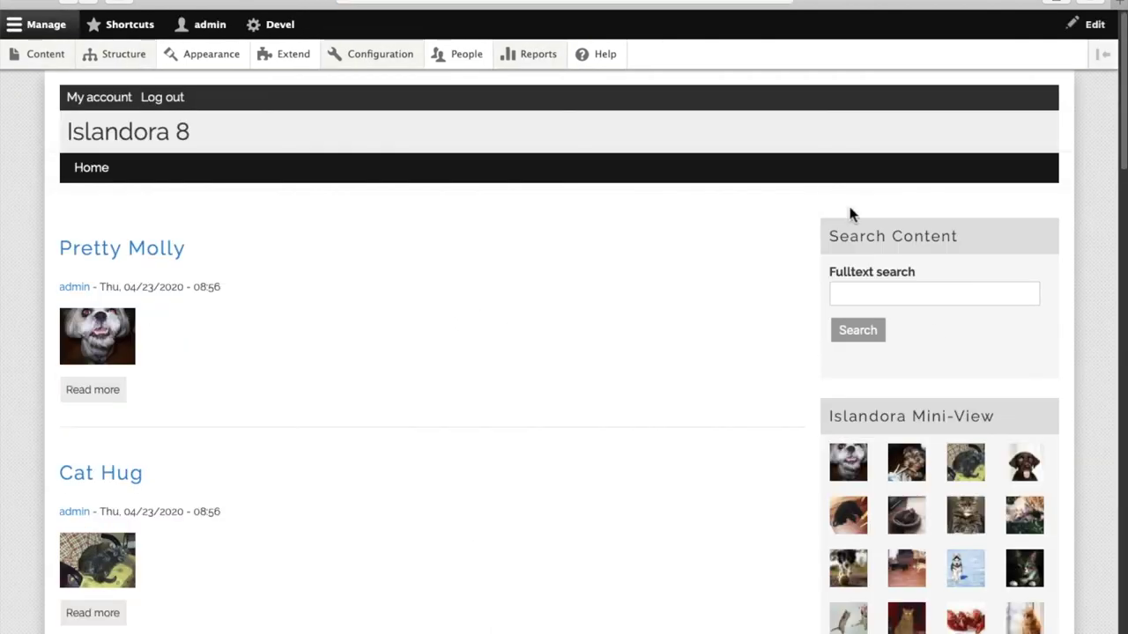
pyautogui.scroll(-2, 944, 328)
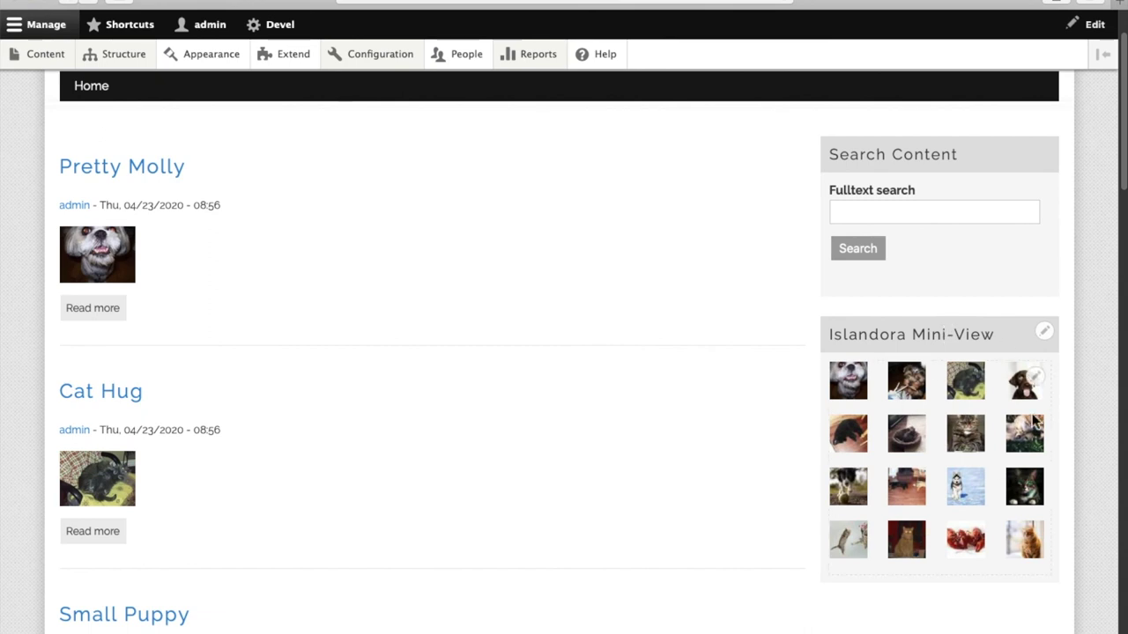